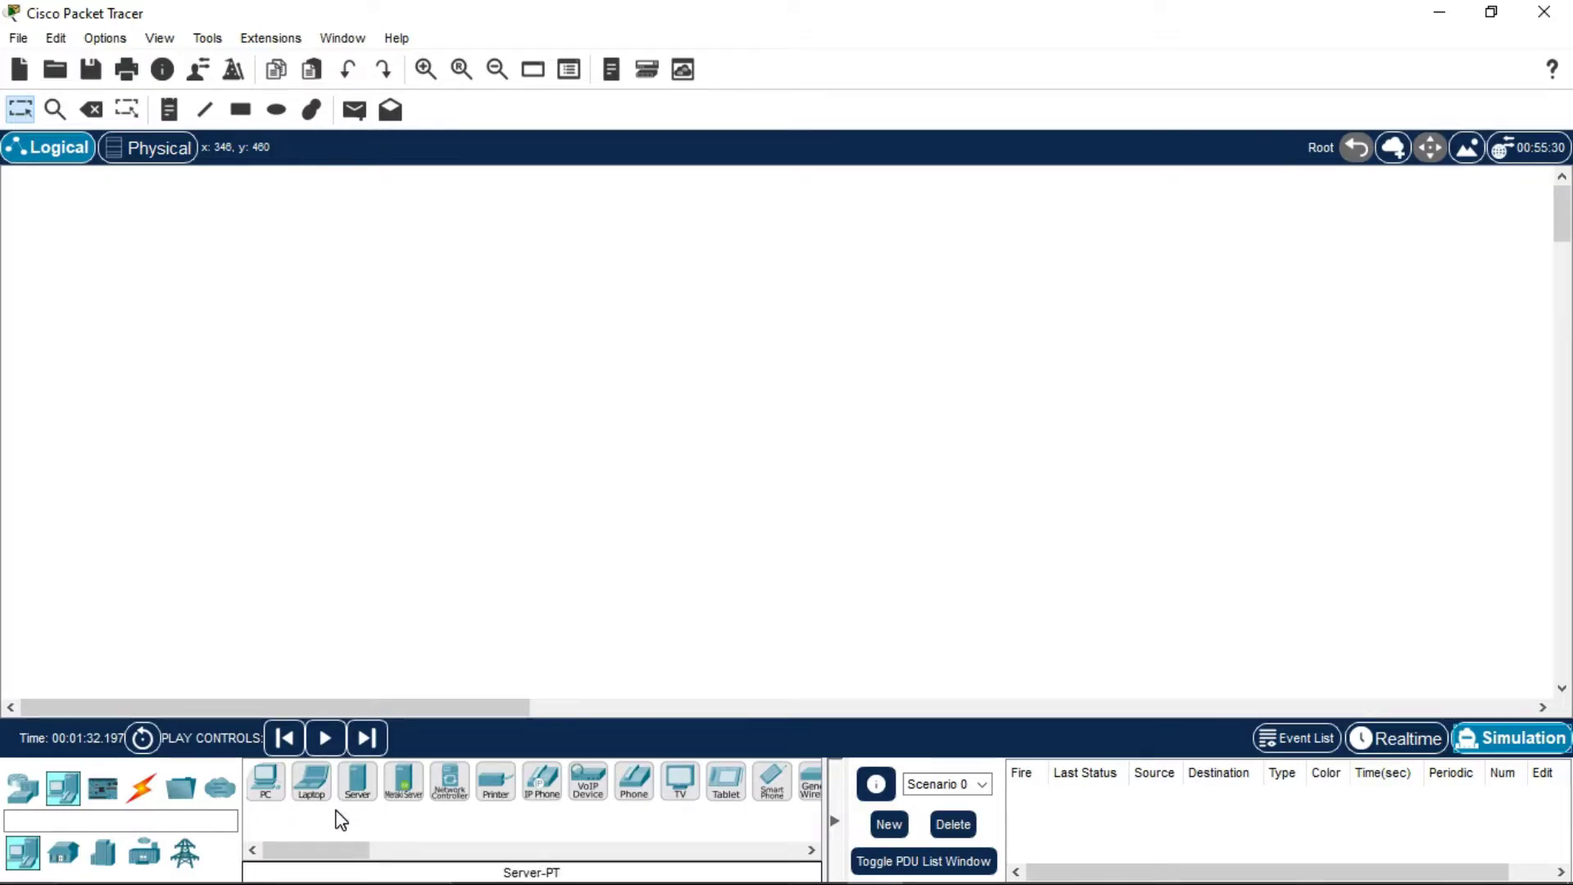
# Drop five generic PCs, PC0–PC4, in a ring and nudge PC0 slightly upward
pyautogui.click(267, 782)
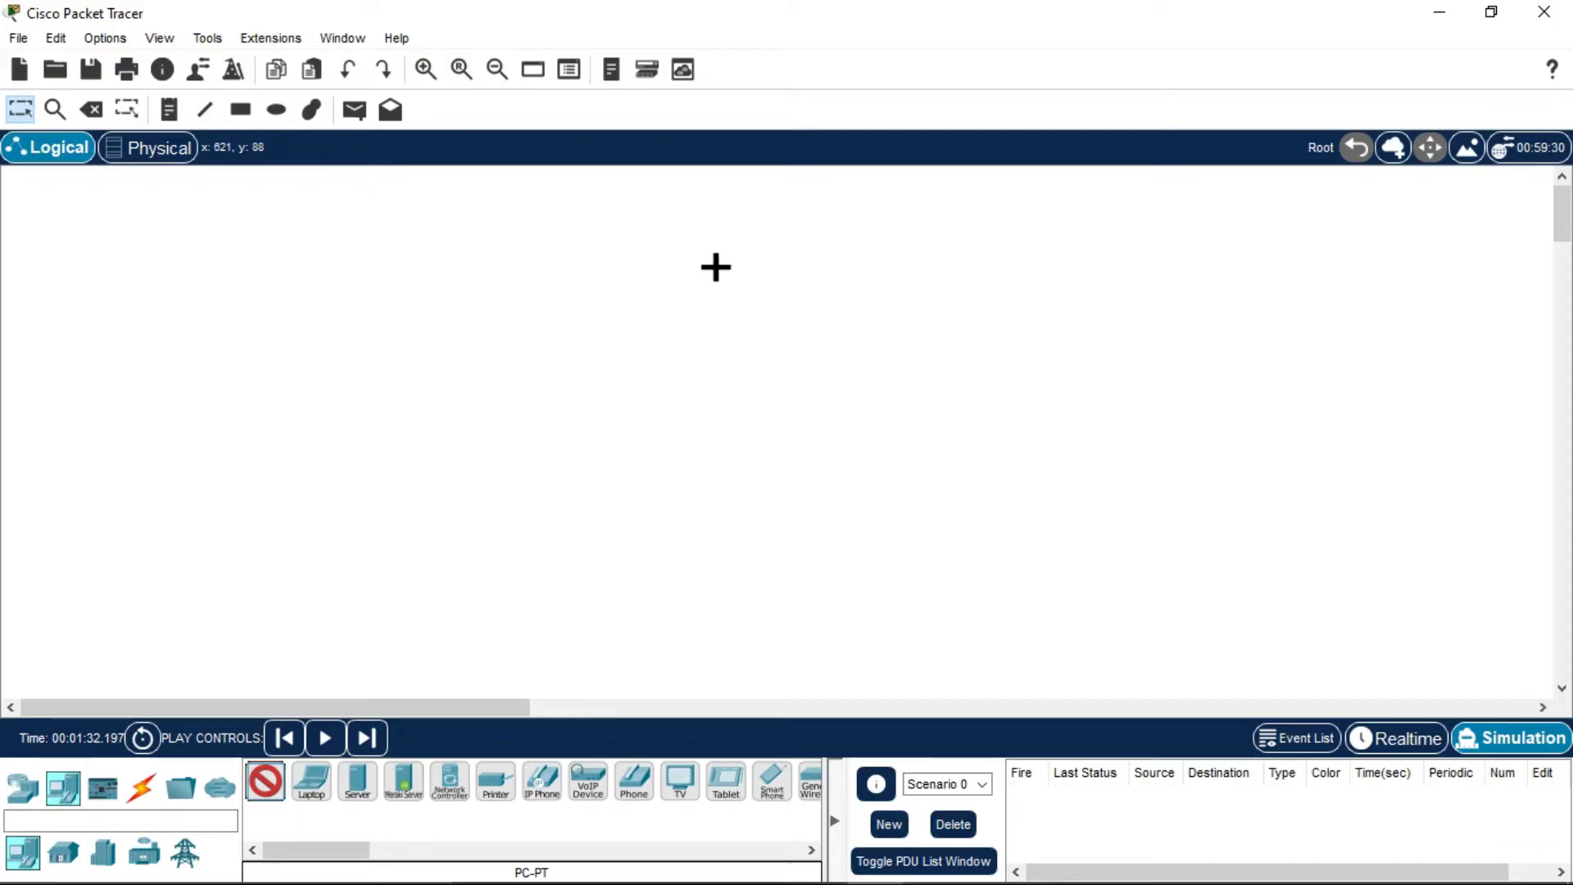
pyautogui.click(715, 267)
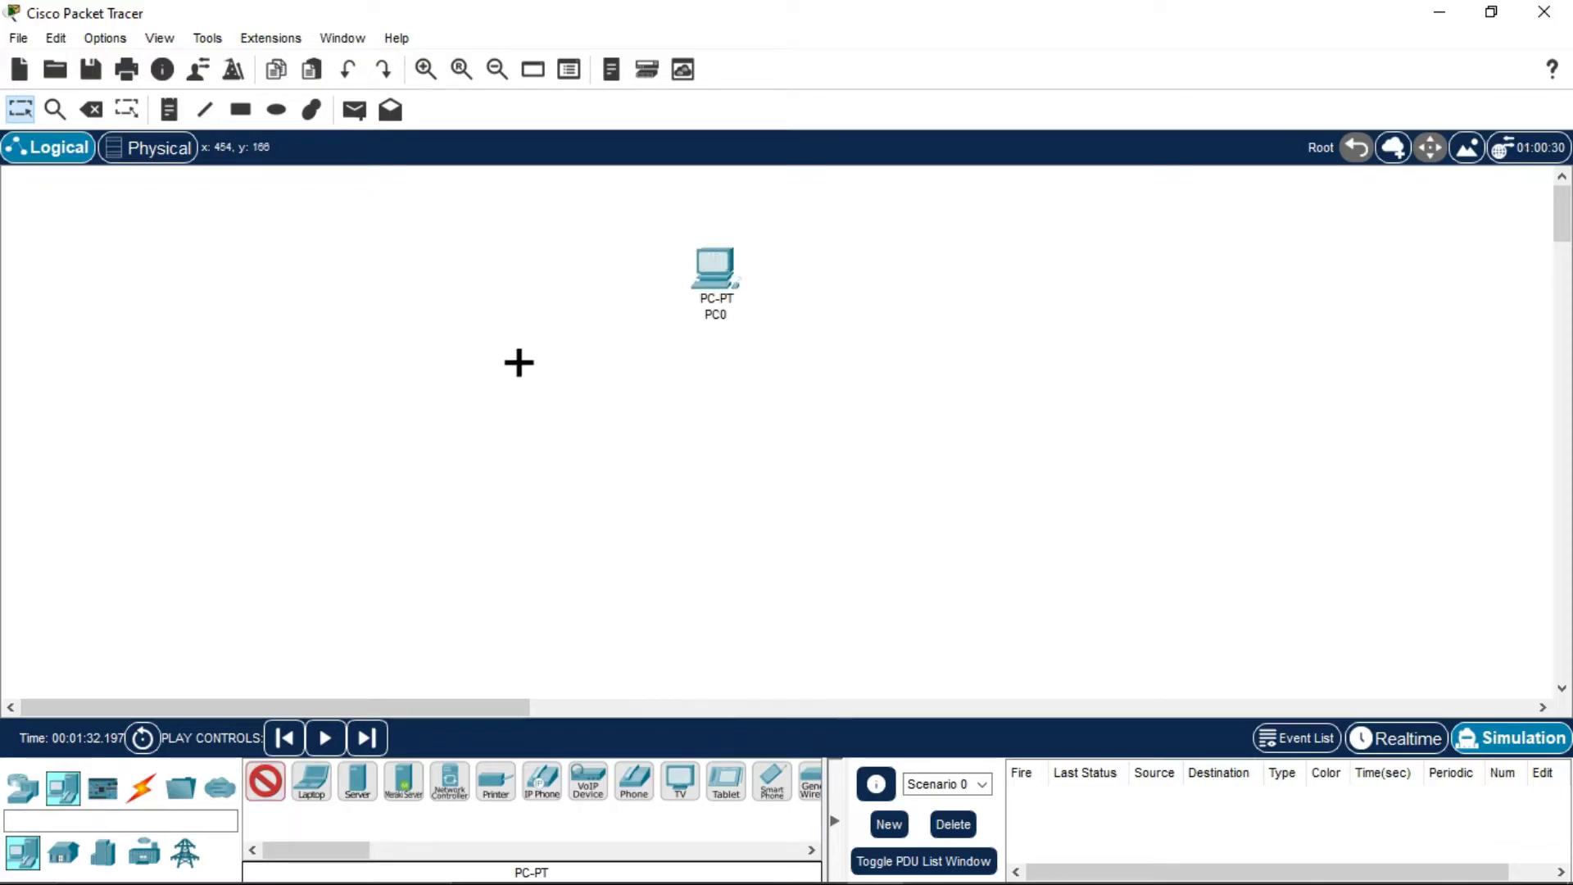
pyautogui.click(505, 380)
pyautogui.click(605, 545)
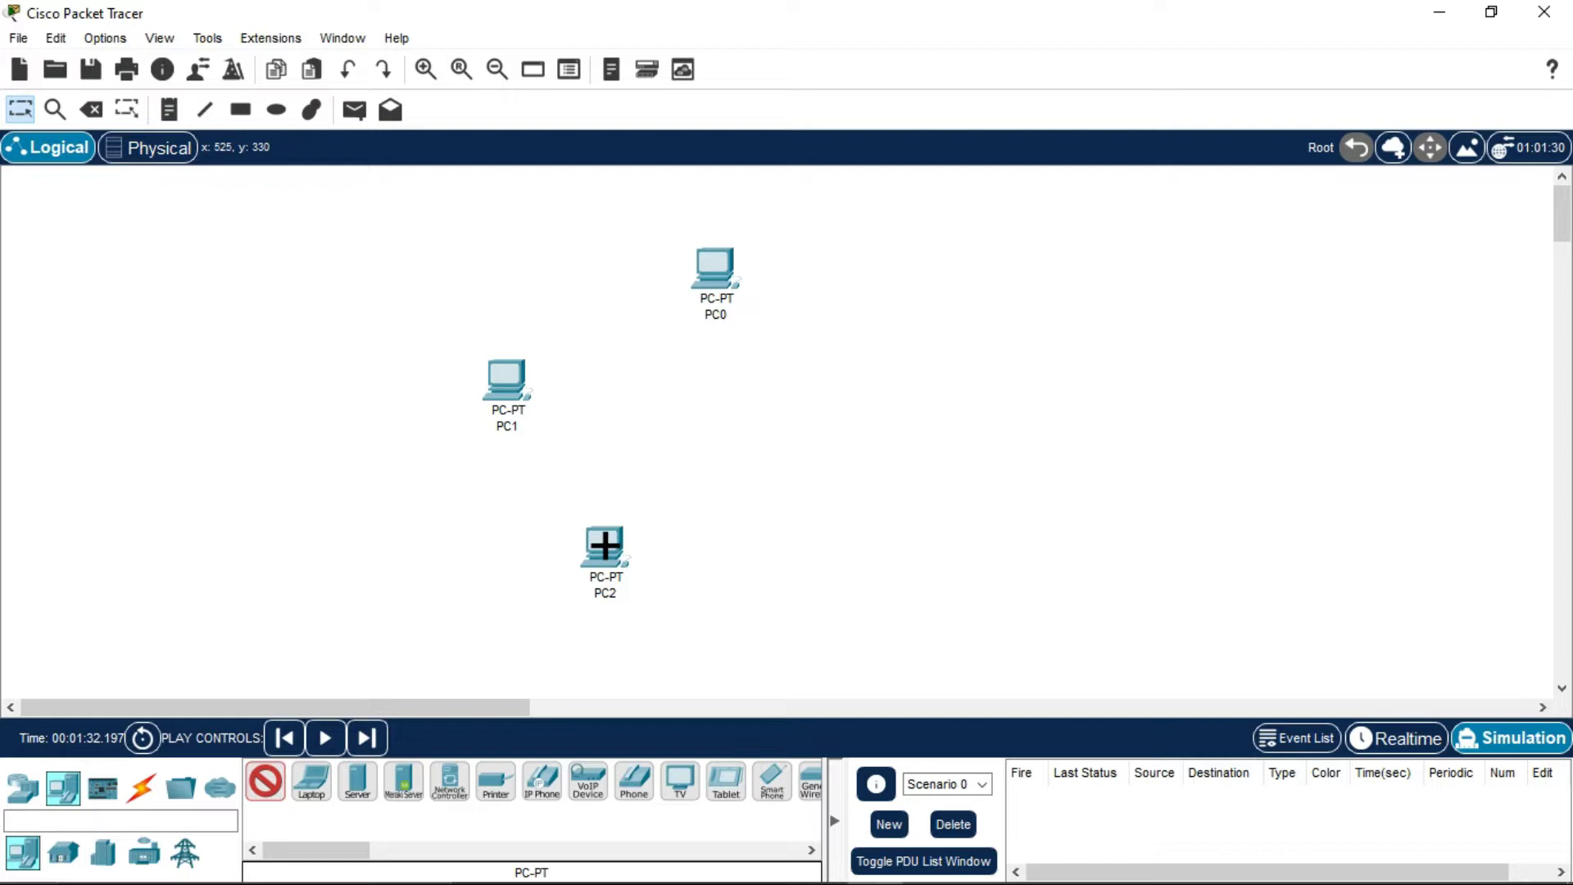
pyautogui.click(920, 538)
pyautogui.click(961, 350)
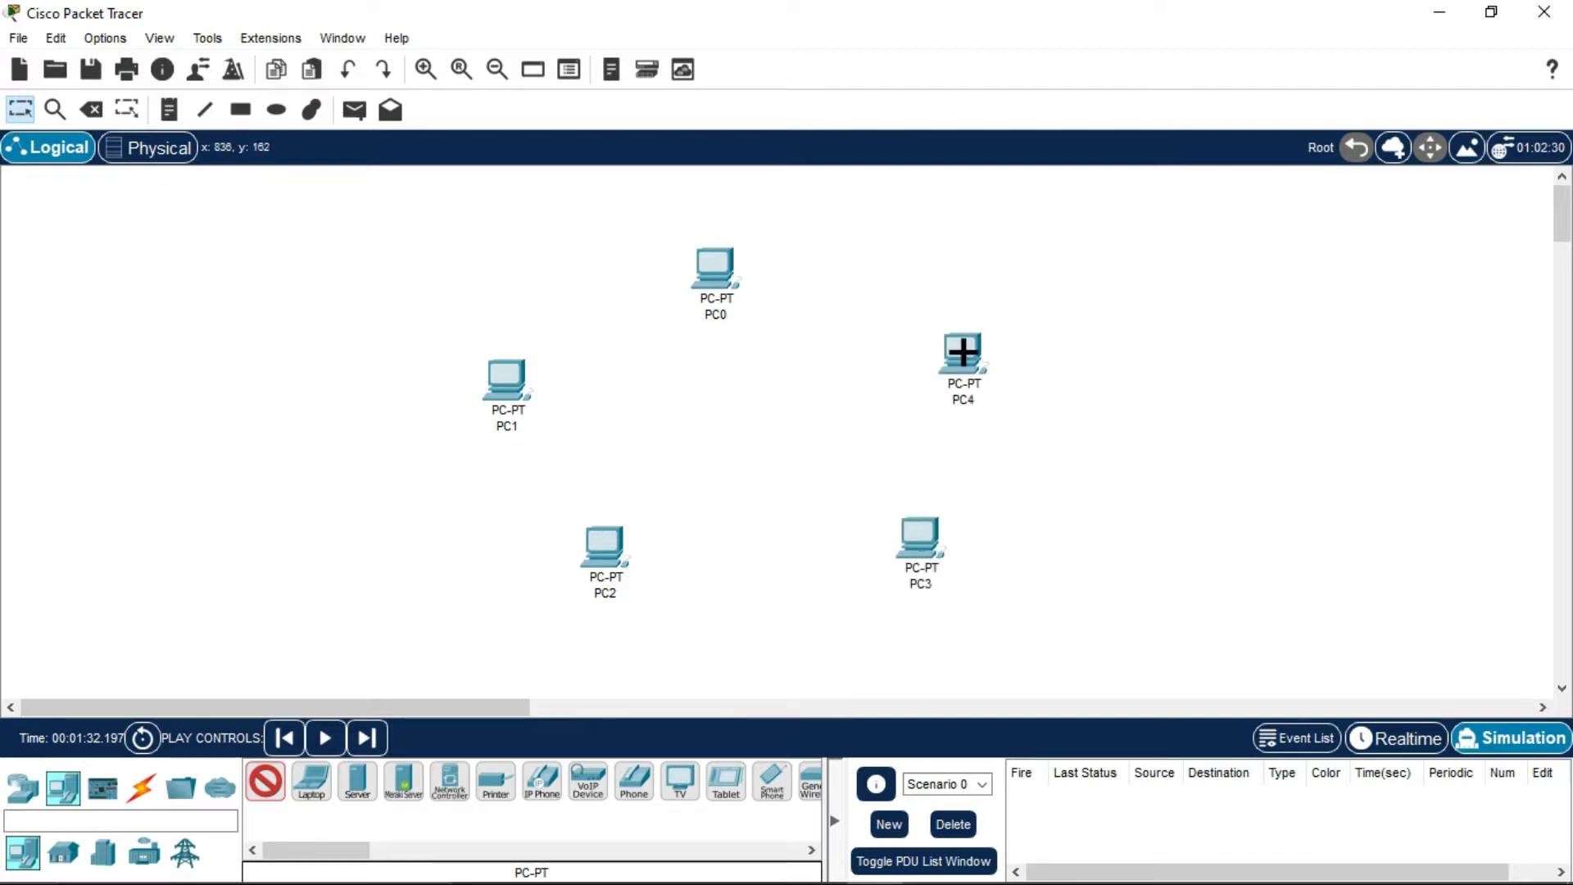
pyautogui.click(20, 109)
pyautogui.moveTo(714, 257); pyautogui.dragTo(737, 244)
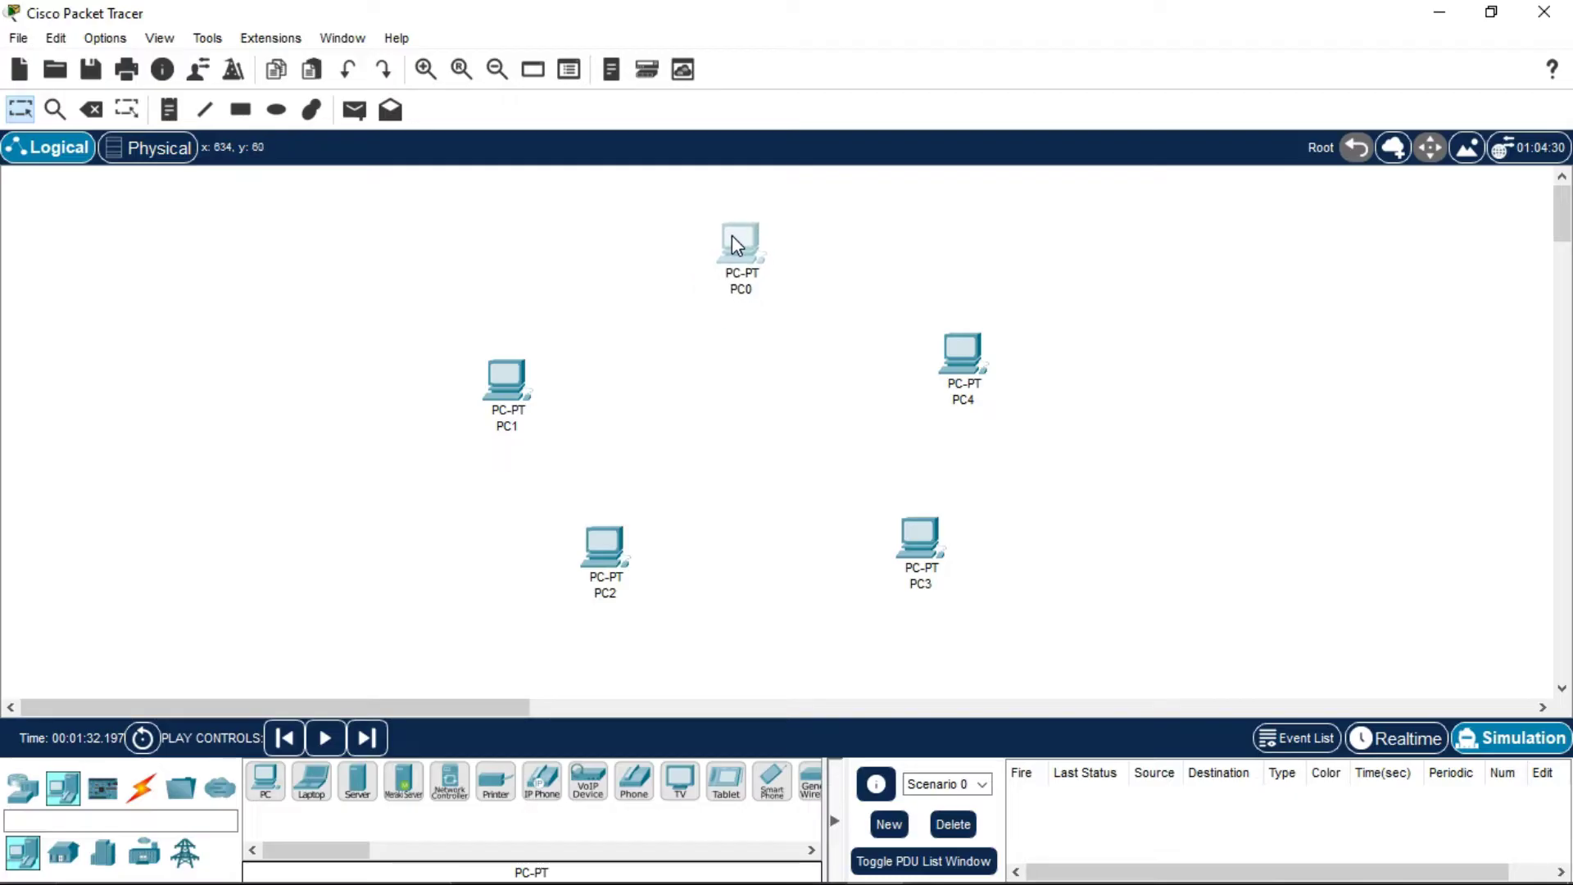
# Set PC0's IPv4 address to 192.168.10.1 with mask 255.255.255.0, then close its window
pyautogui.click(761, 377)
pyautogui.click(740, 245)
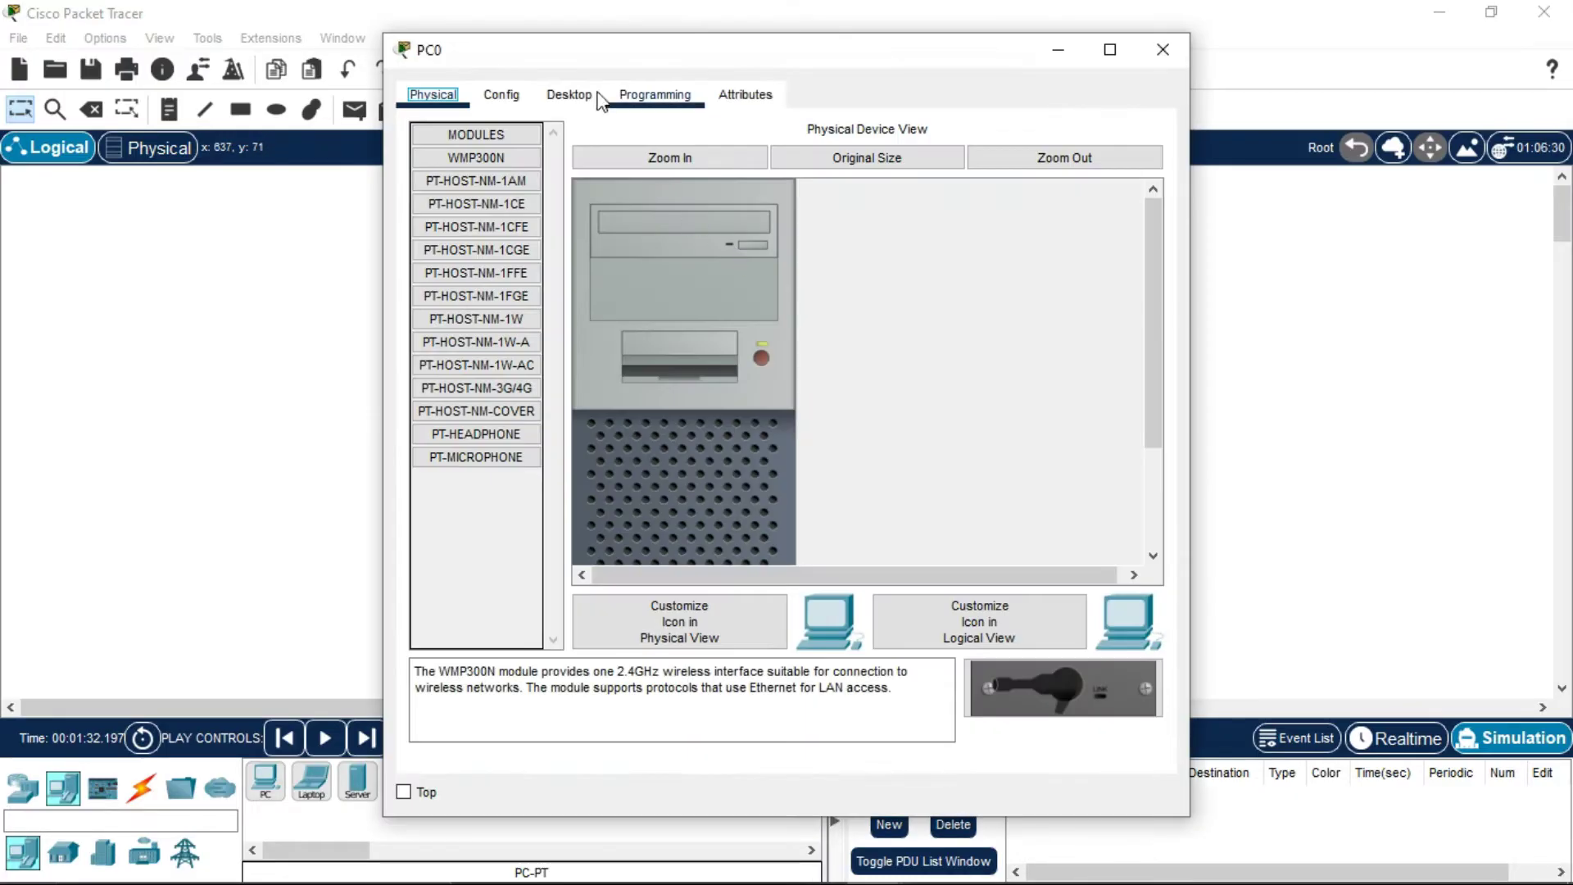
pyautogui.click(584, 94)
pyautogui.click(498, 195)
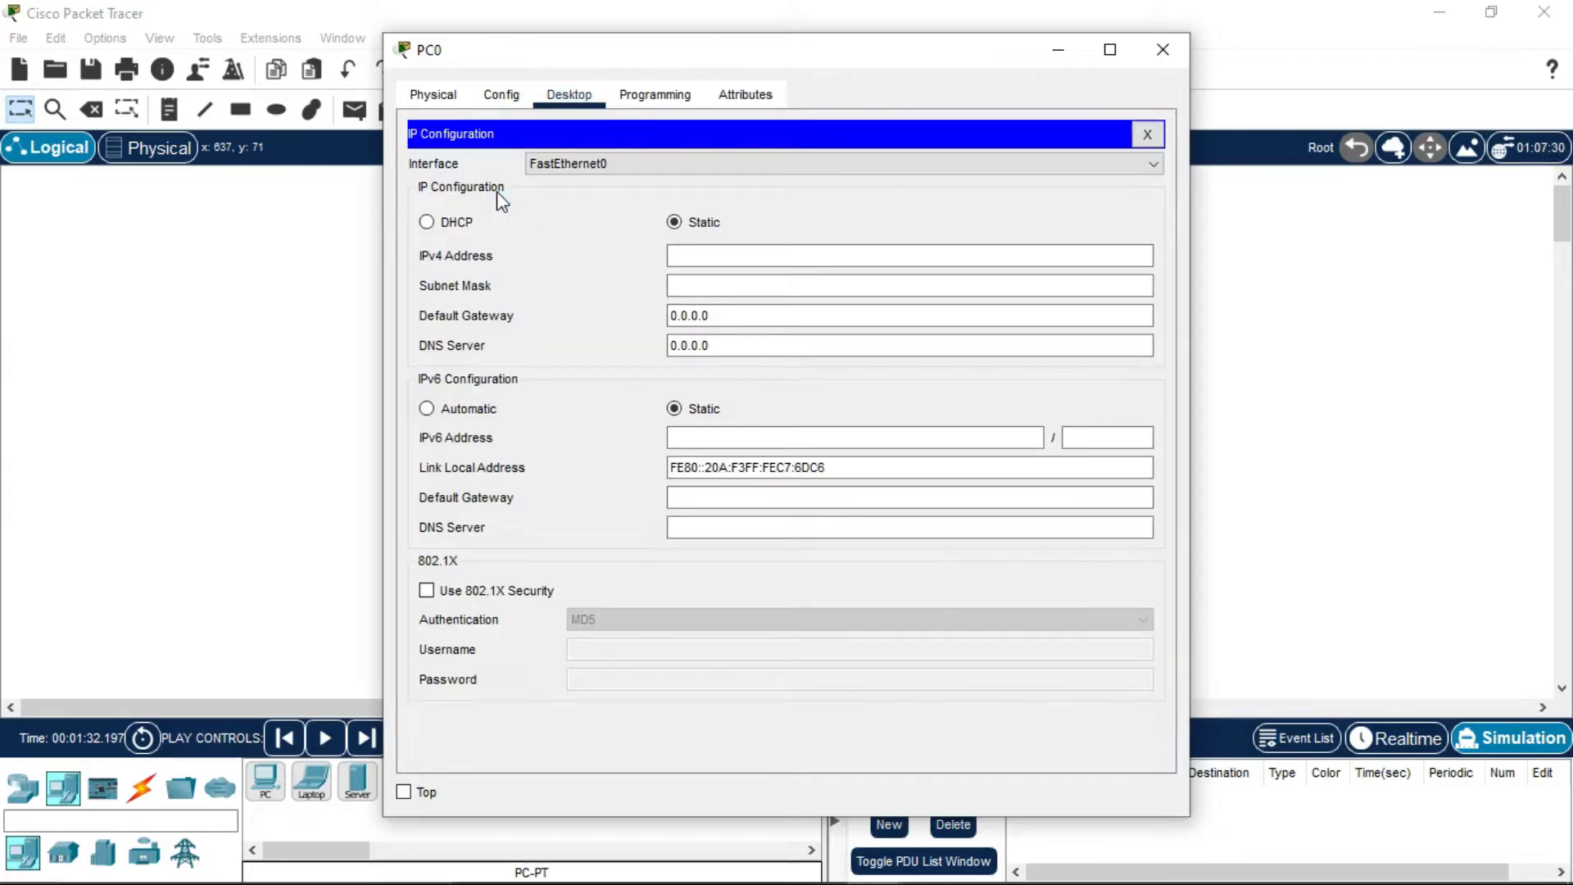
pyautogui.click(691, 255)
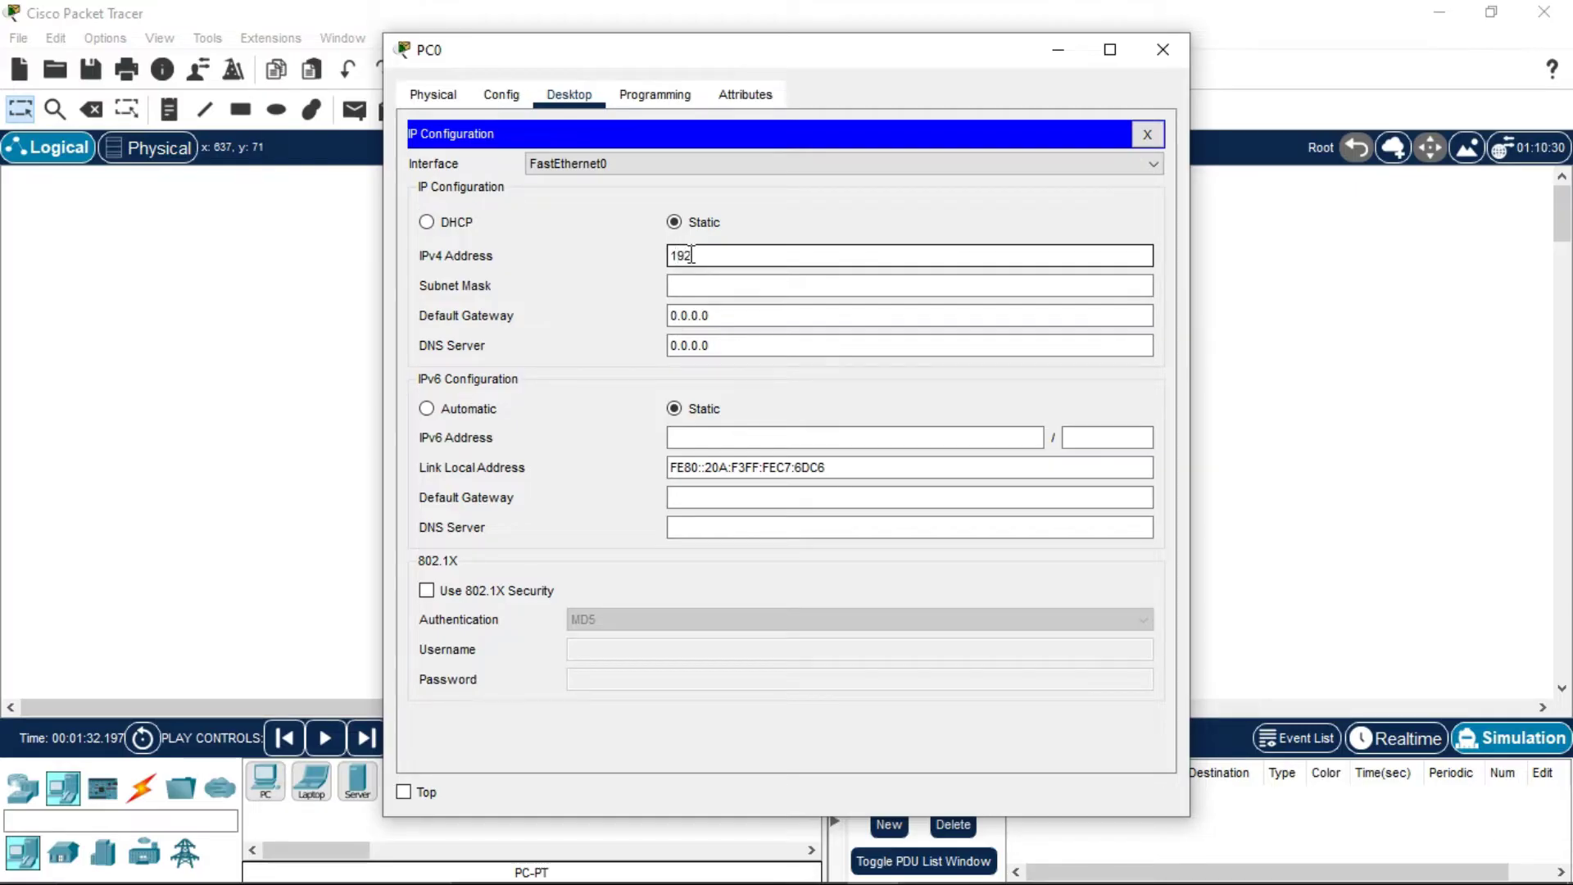
pyautogui.write('192.168.10.1')
pyautogui.moveTo(748, 256); pyautogui.dragTo(664, 257)
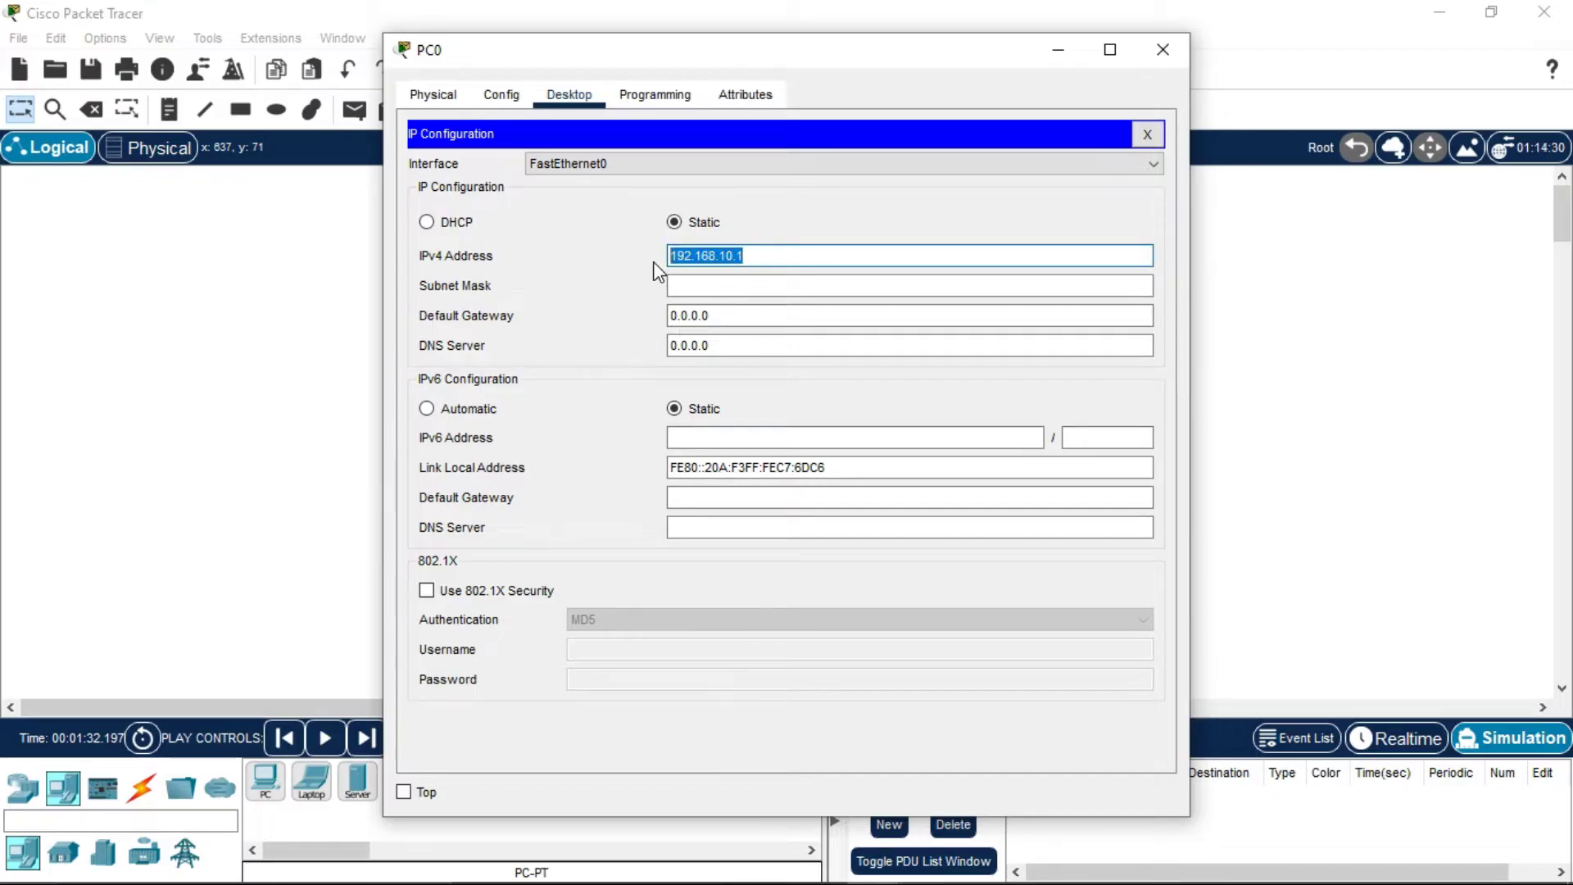
pyautogui.click(695, 286)
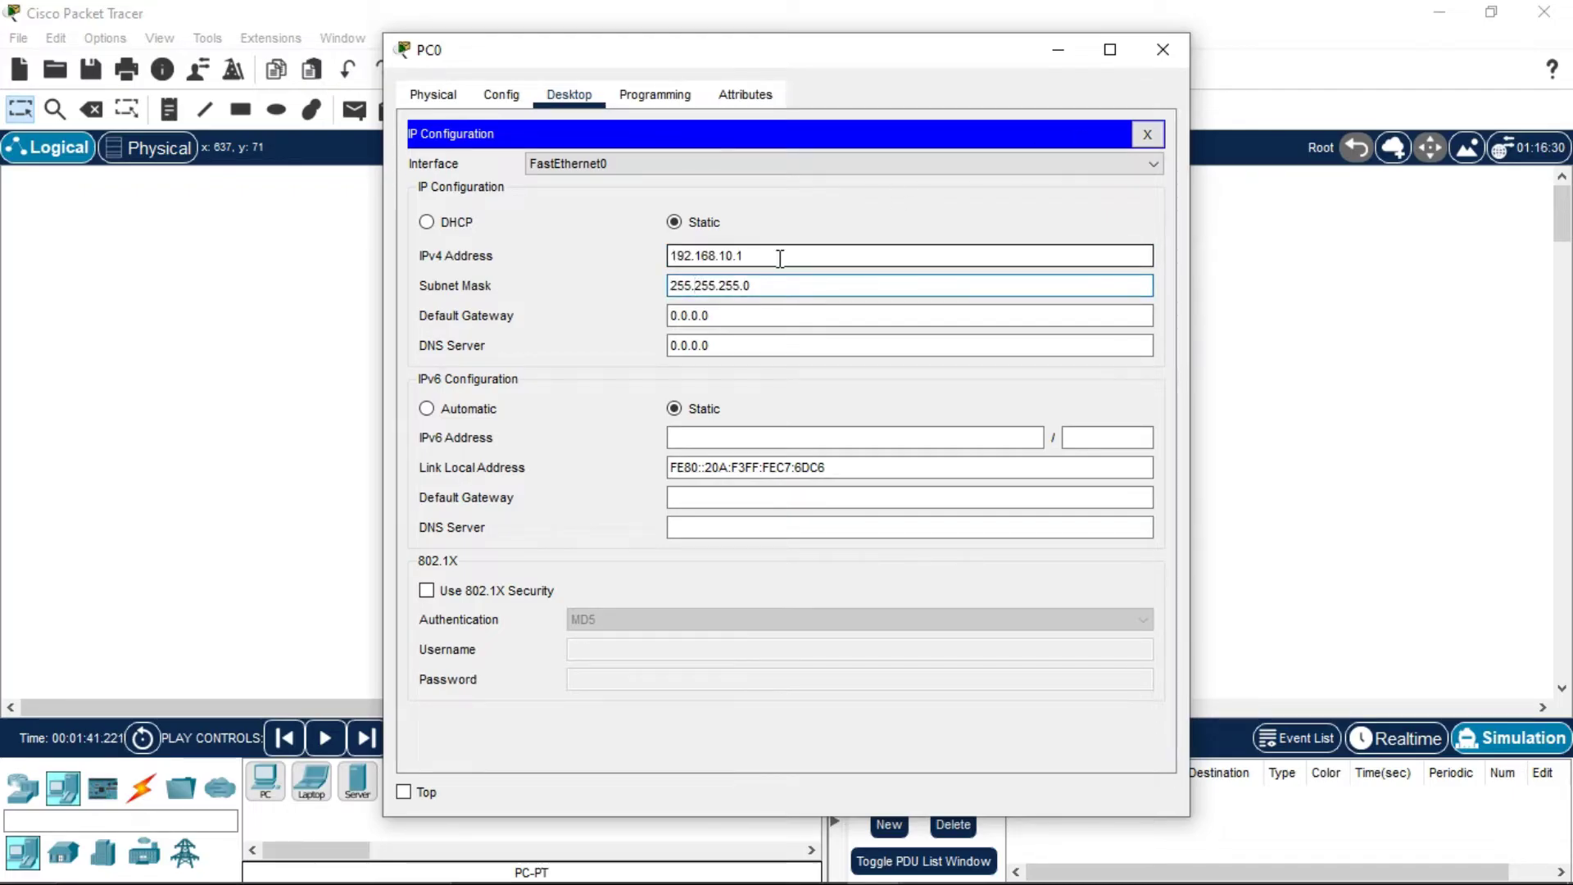
pyautogui.click(1155, 46)
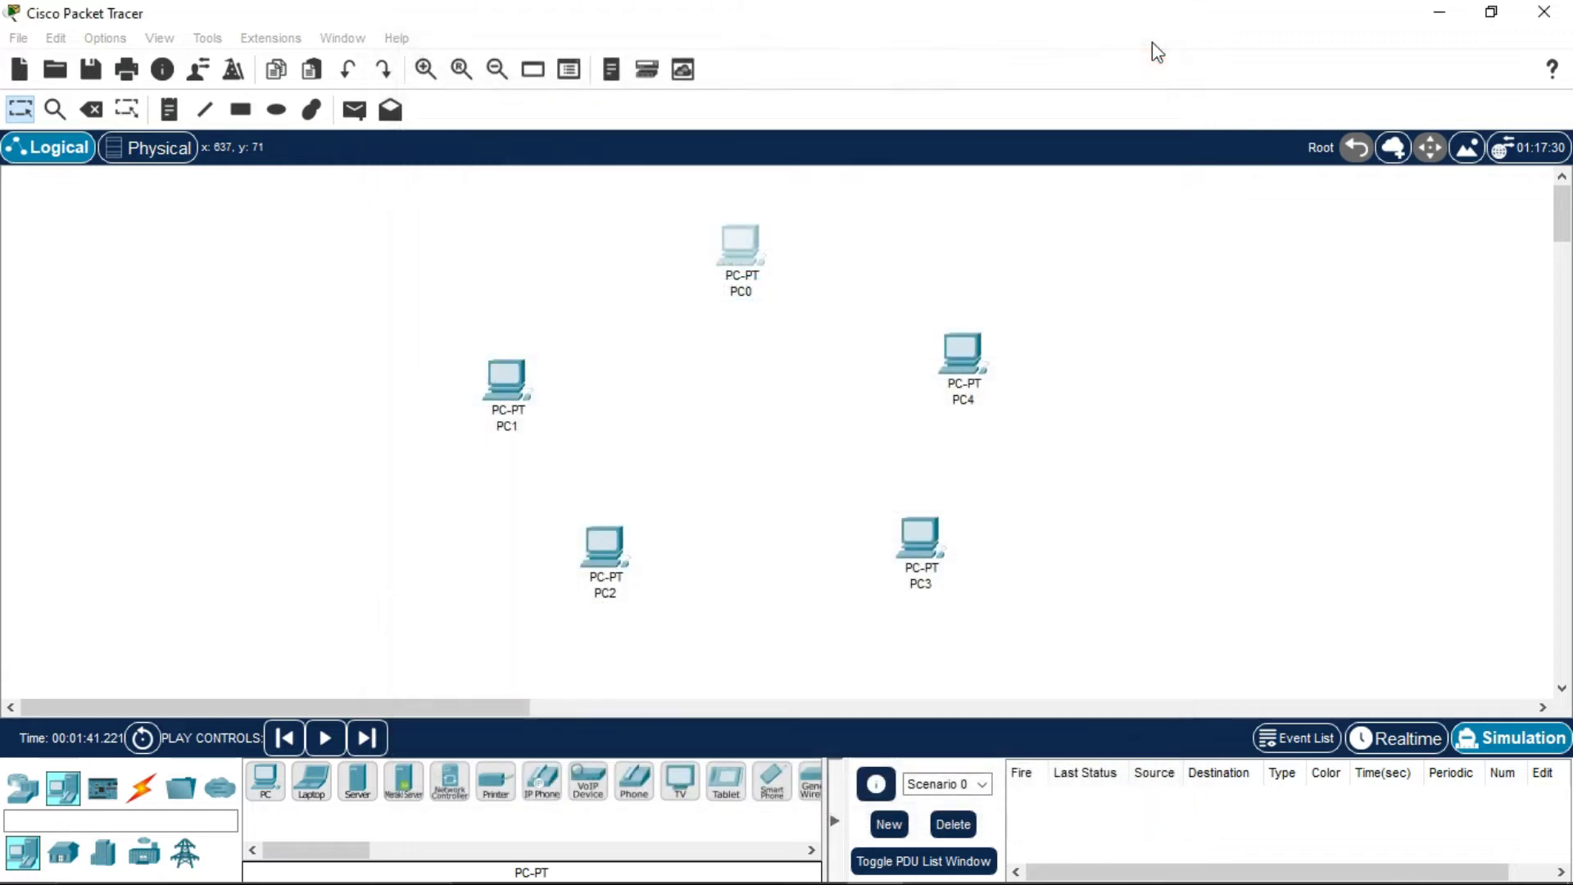
# Give PC4 the IPv4 address 192.168.10.2 with subnet mask 255.255.255.0
pyautogui.click(956, 351)
pyautogui.click(570, 96)
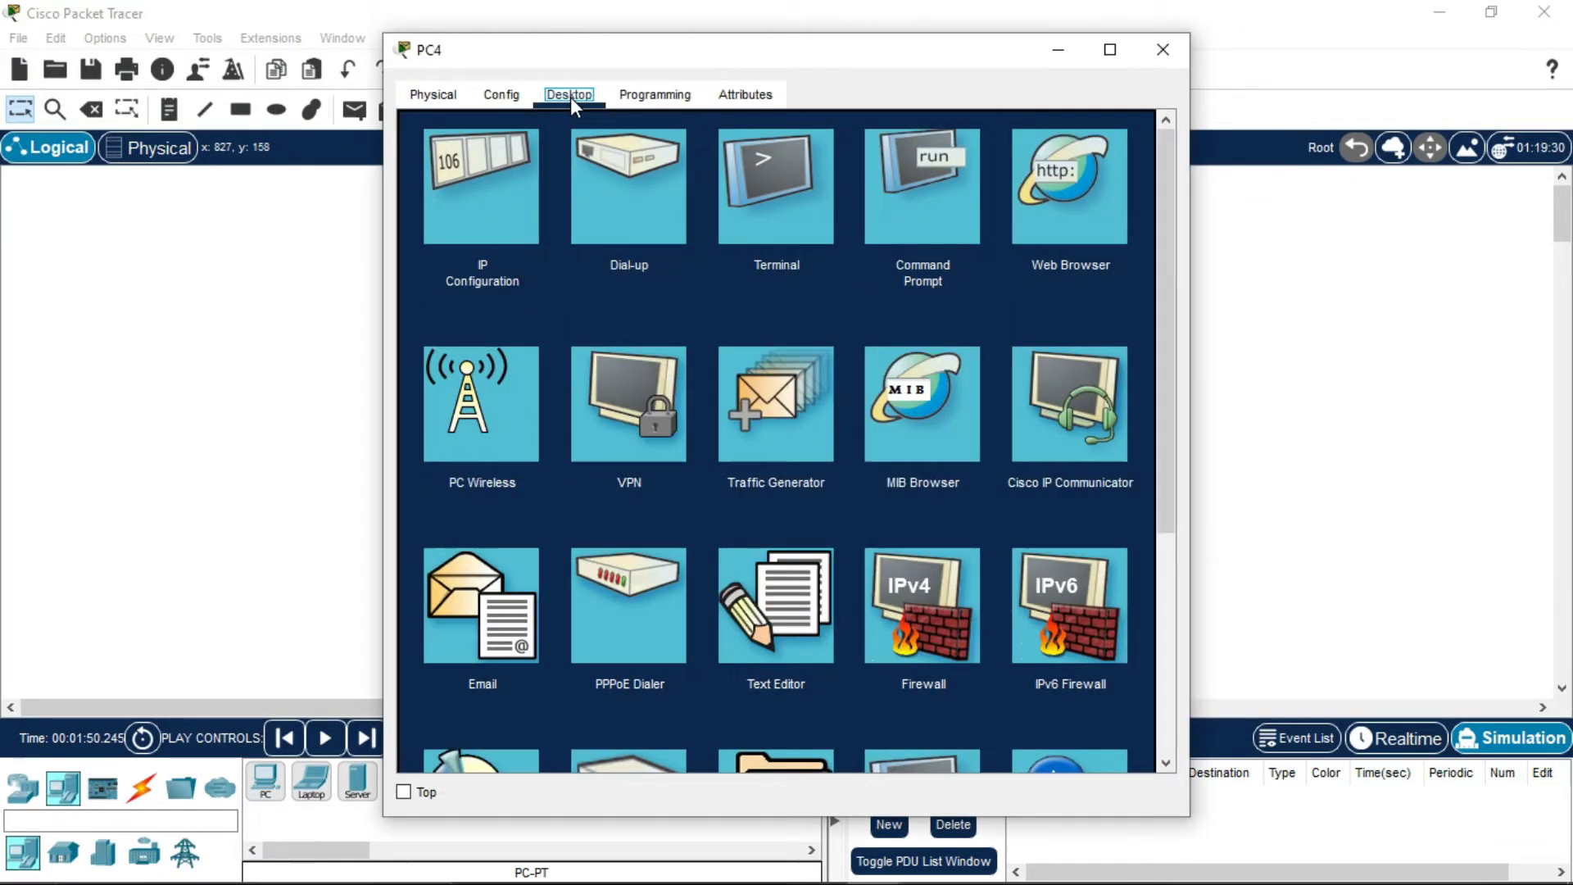
pyautogui.click(488, 189)
pyautogui.click(707, 260)
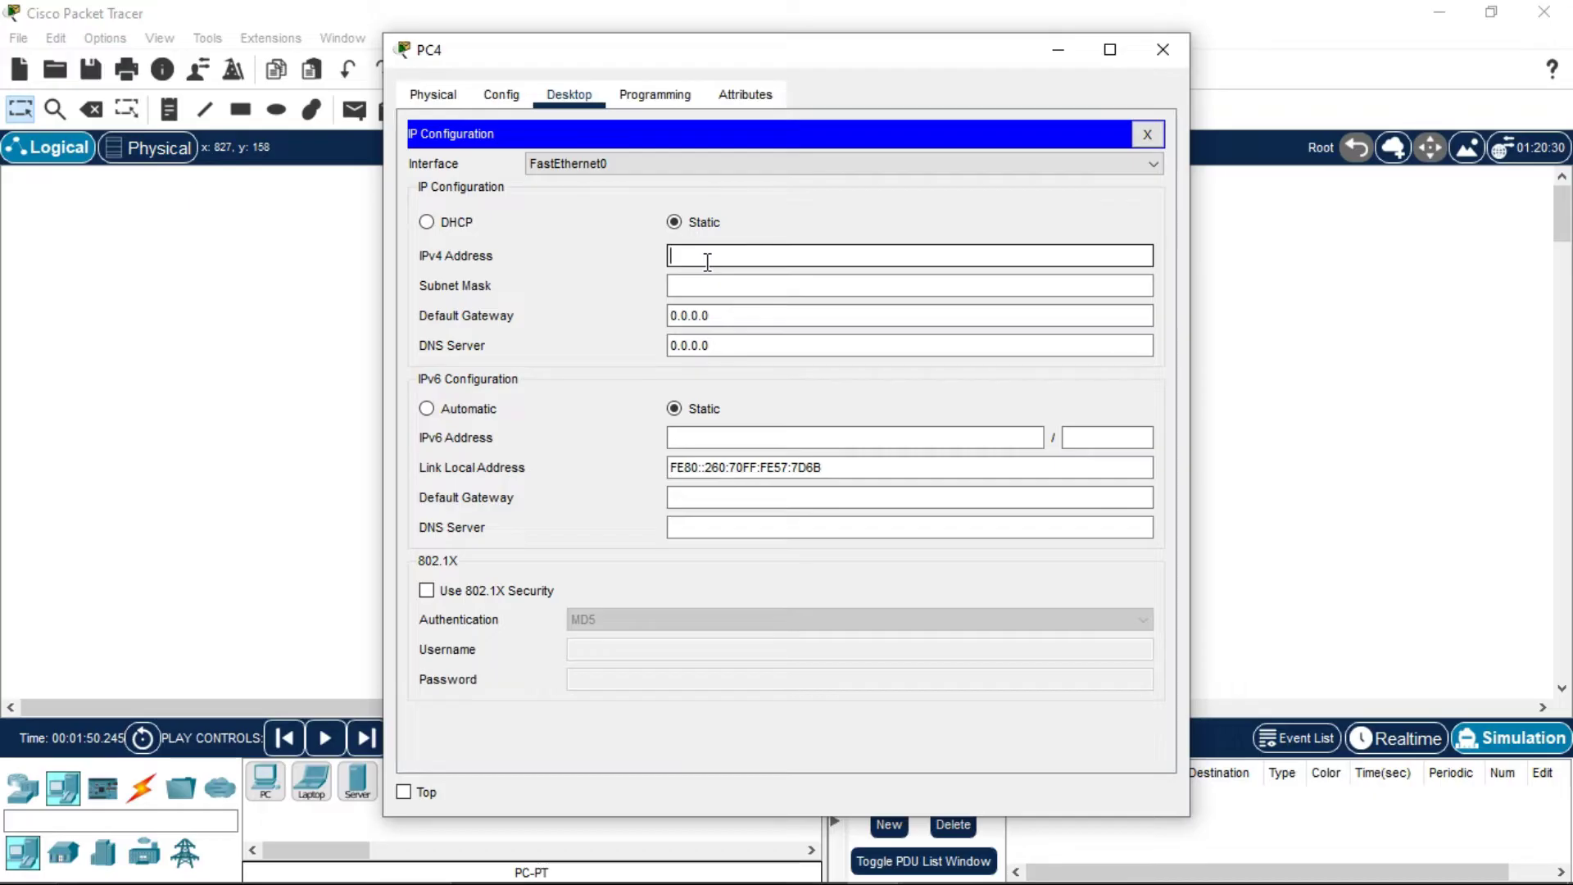
pyautogui.write('192.168.10.1')
pyautogui.click(718, 284)
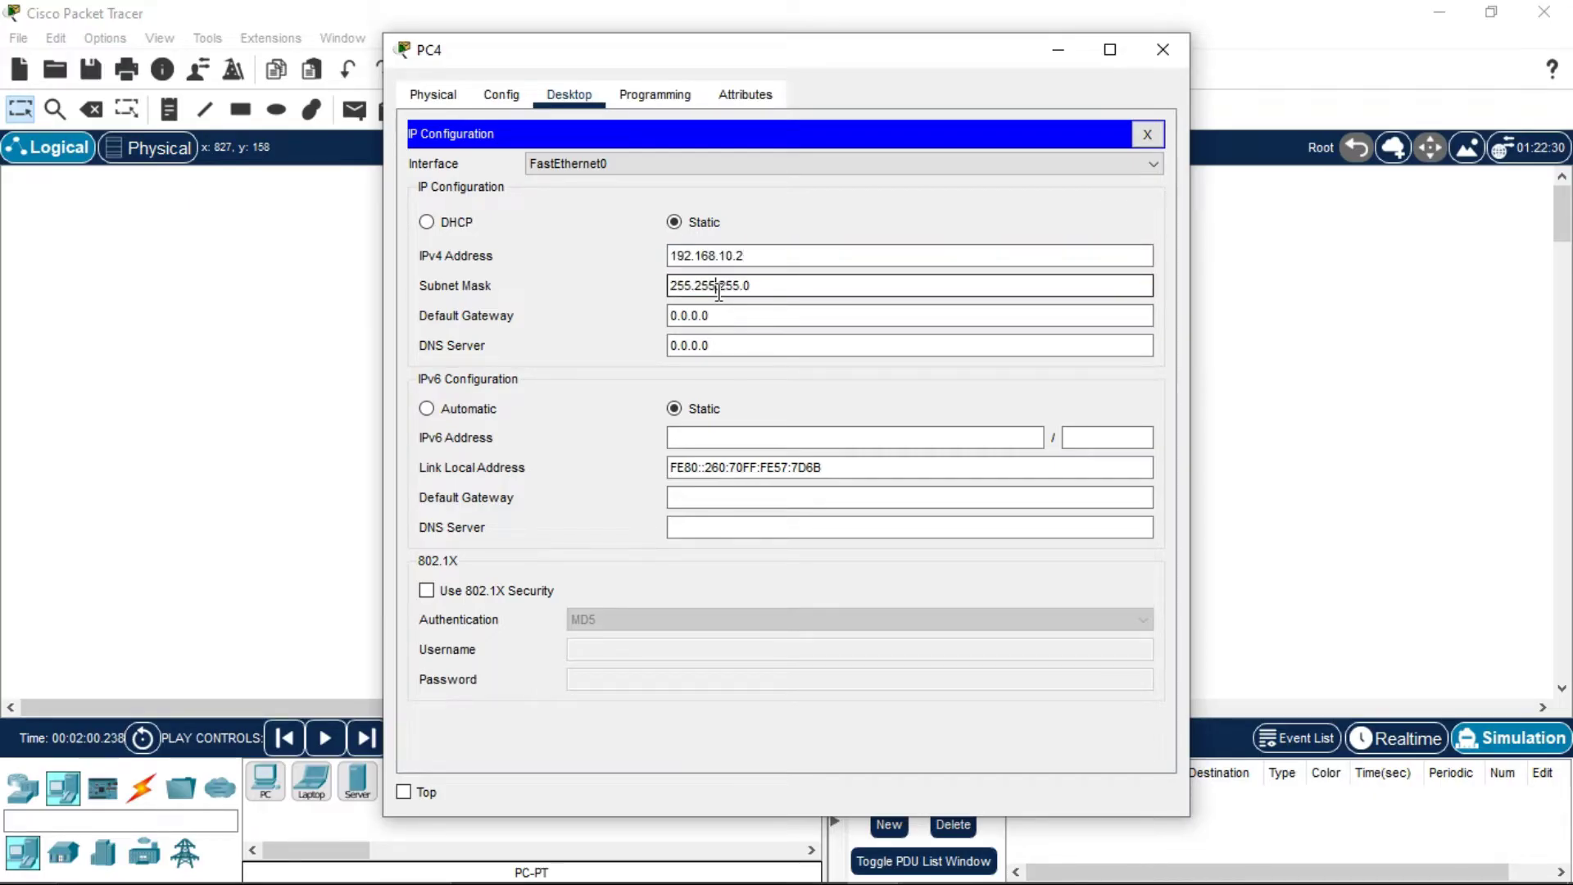
pyautogui.click(747, 256)
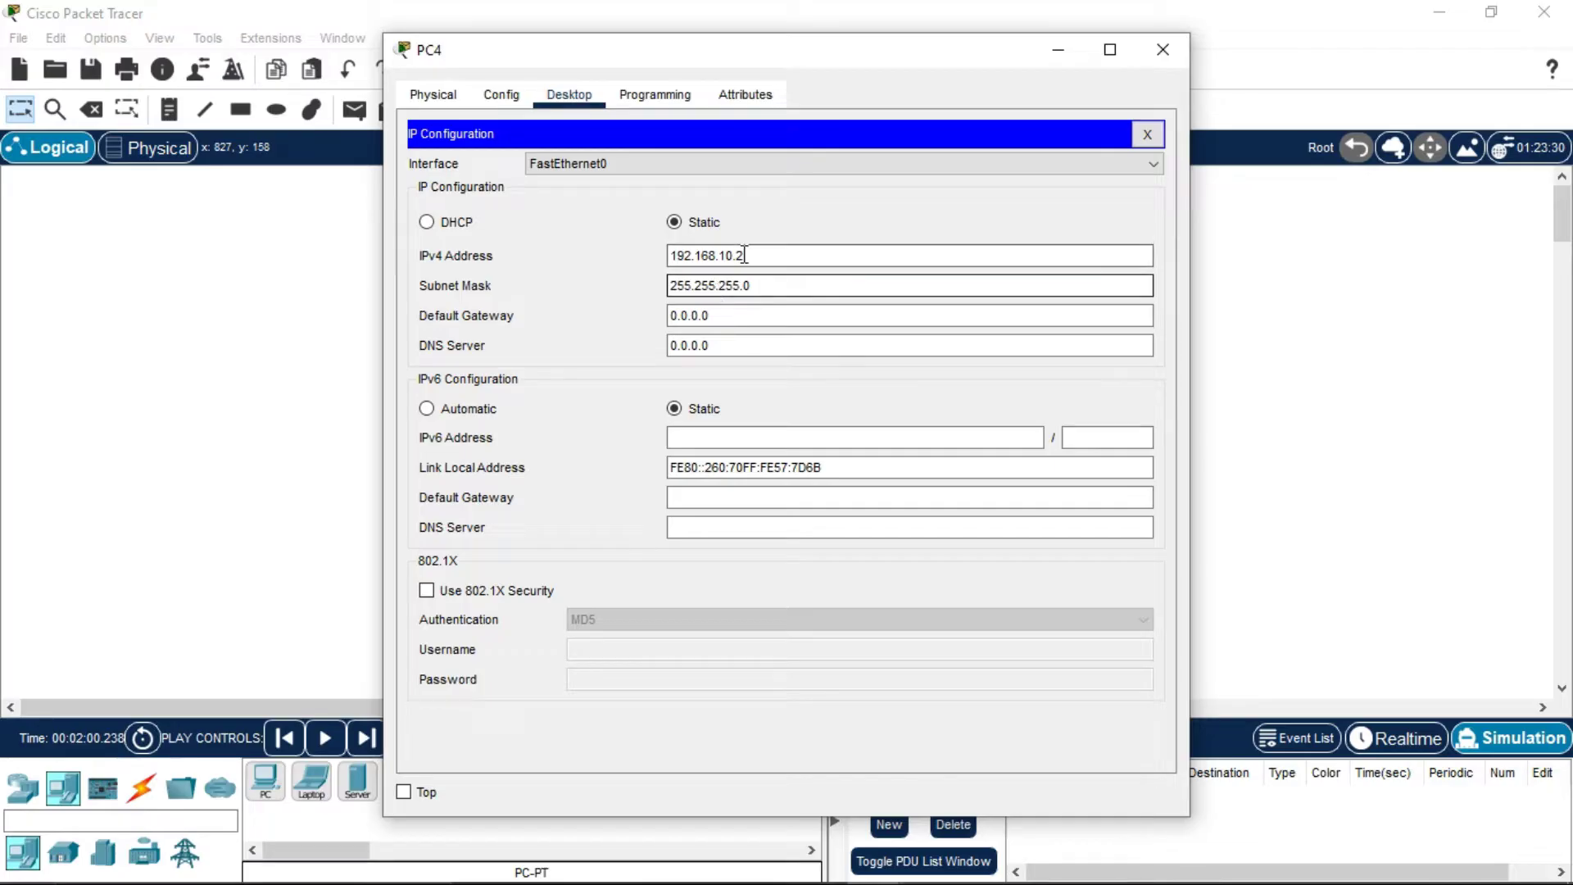
pyautogui.click(1170, 44)
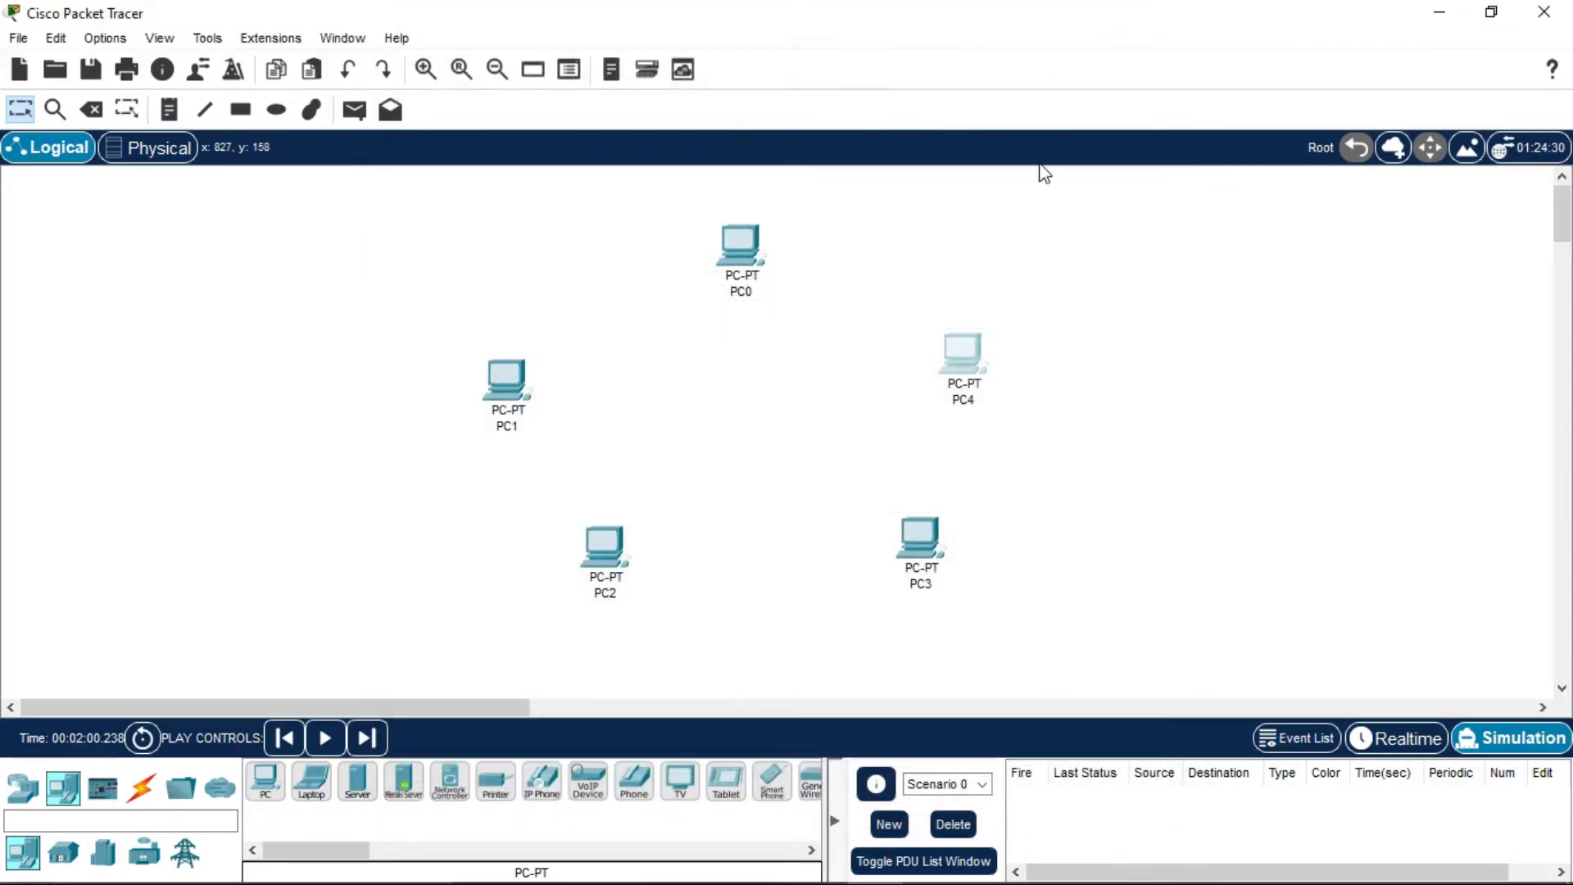
# Enter 192.168.10.3 as PC3's IPv4 address in its IP Configuration
pyautogui.doubleClick(922, 540)
pyautogui.click(570, 95)
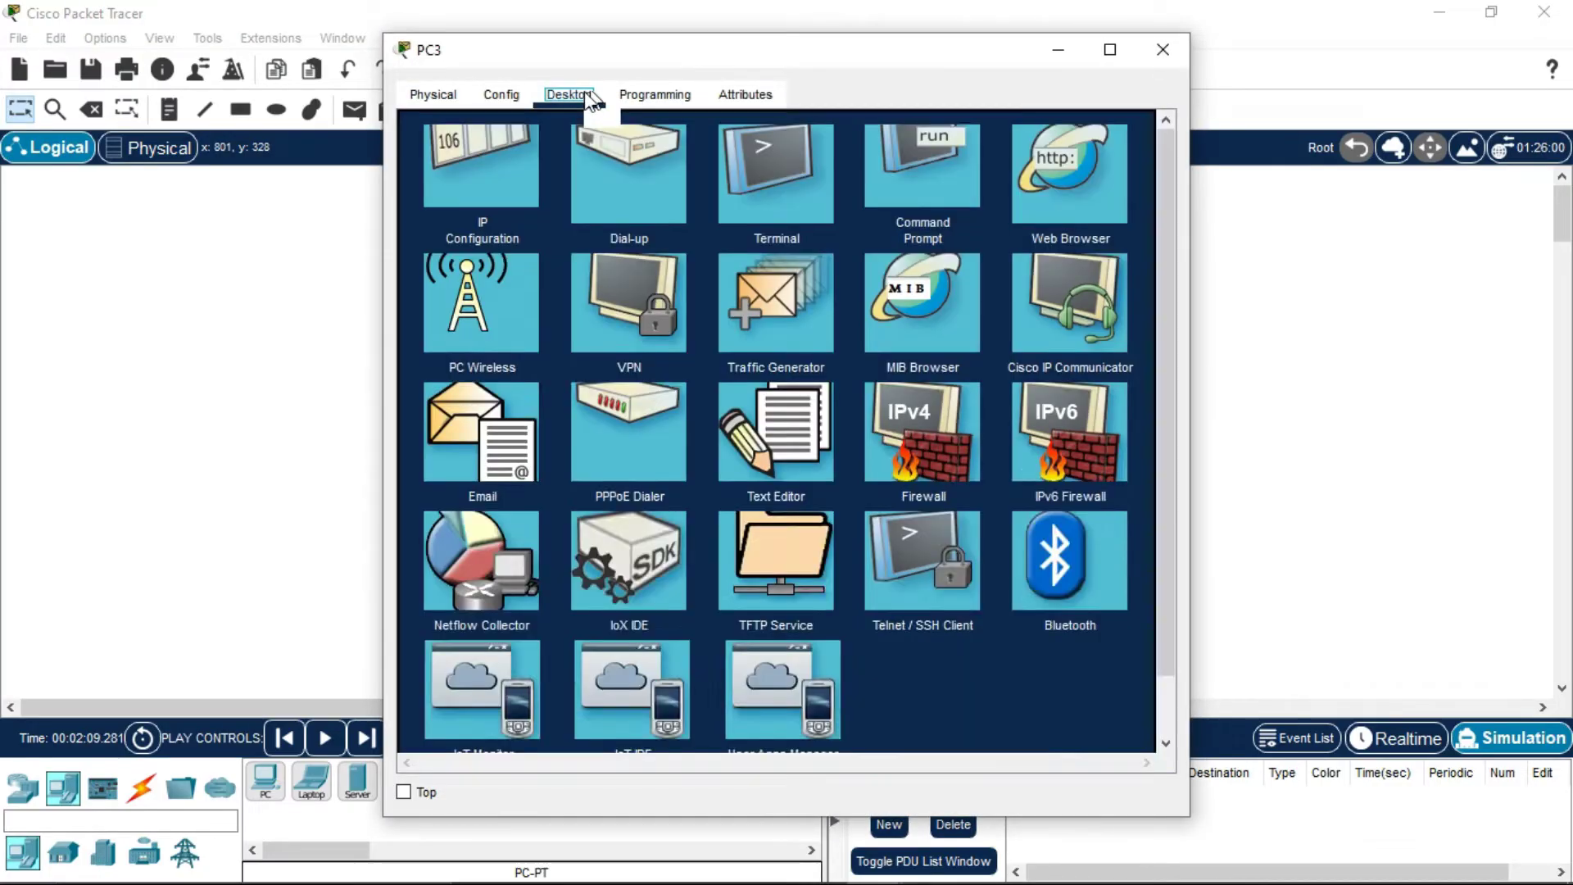
pyautogui.click(493, 197)
pyautogui.click(693, 257)
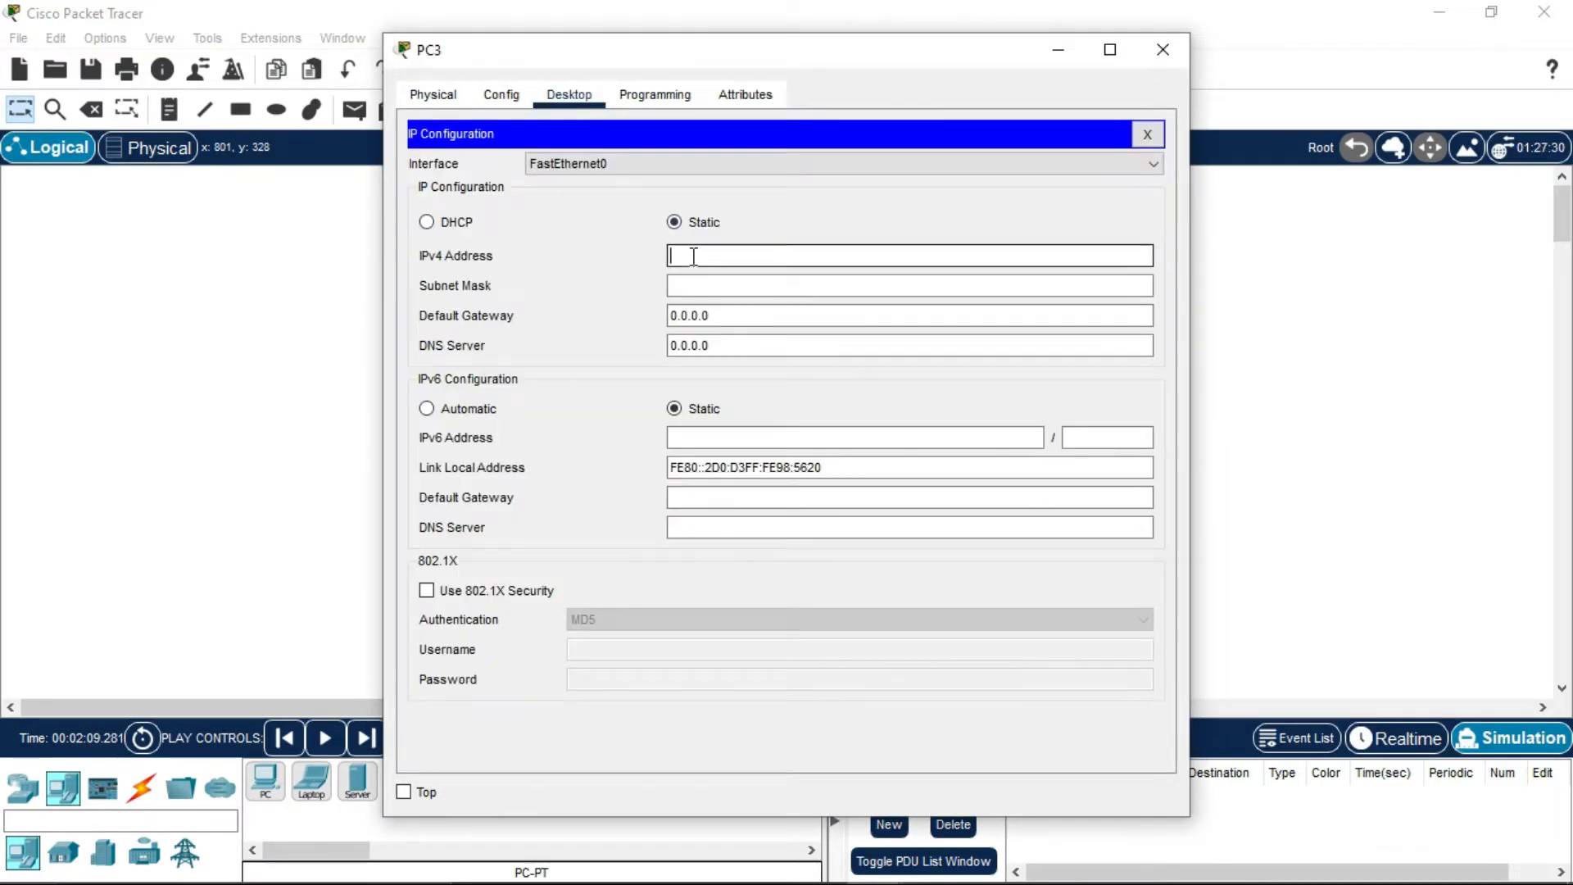
pyautogui.write('192.168.10.1')
# Give PC2 the IPv4 address 192.168.10.4 with subnet mask 255.255.255.0
pyautogui.click(1152, 64)
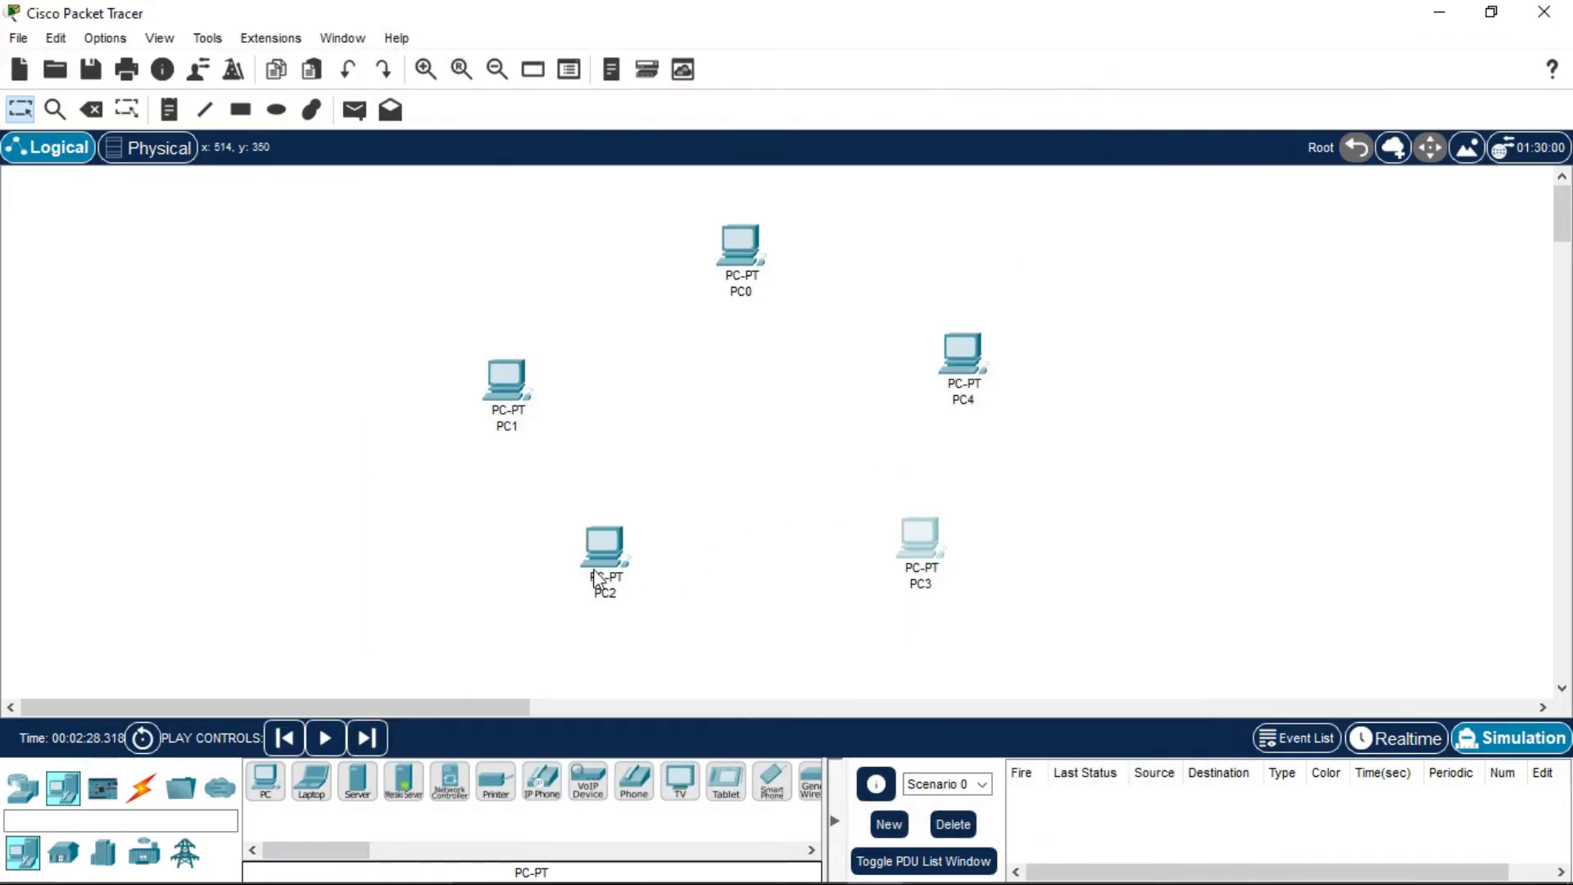
pyautogui.click(602, 547)
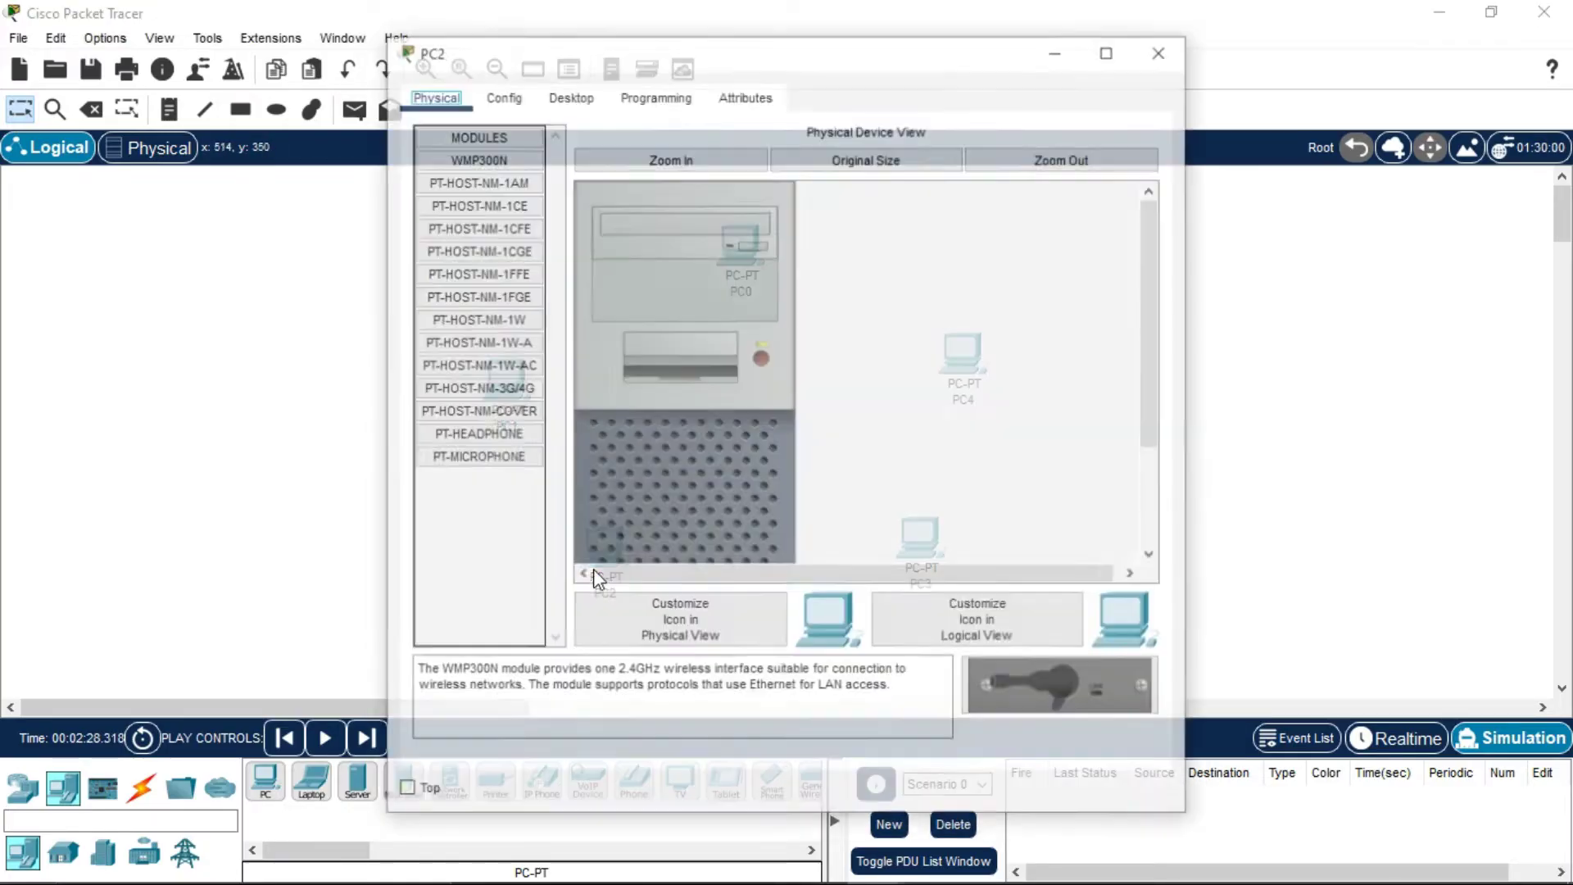
pyautogui.click(576, 95)
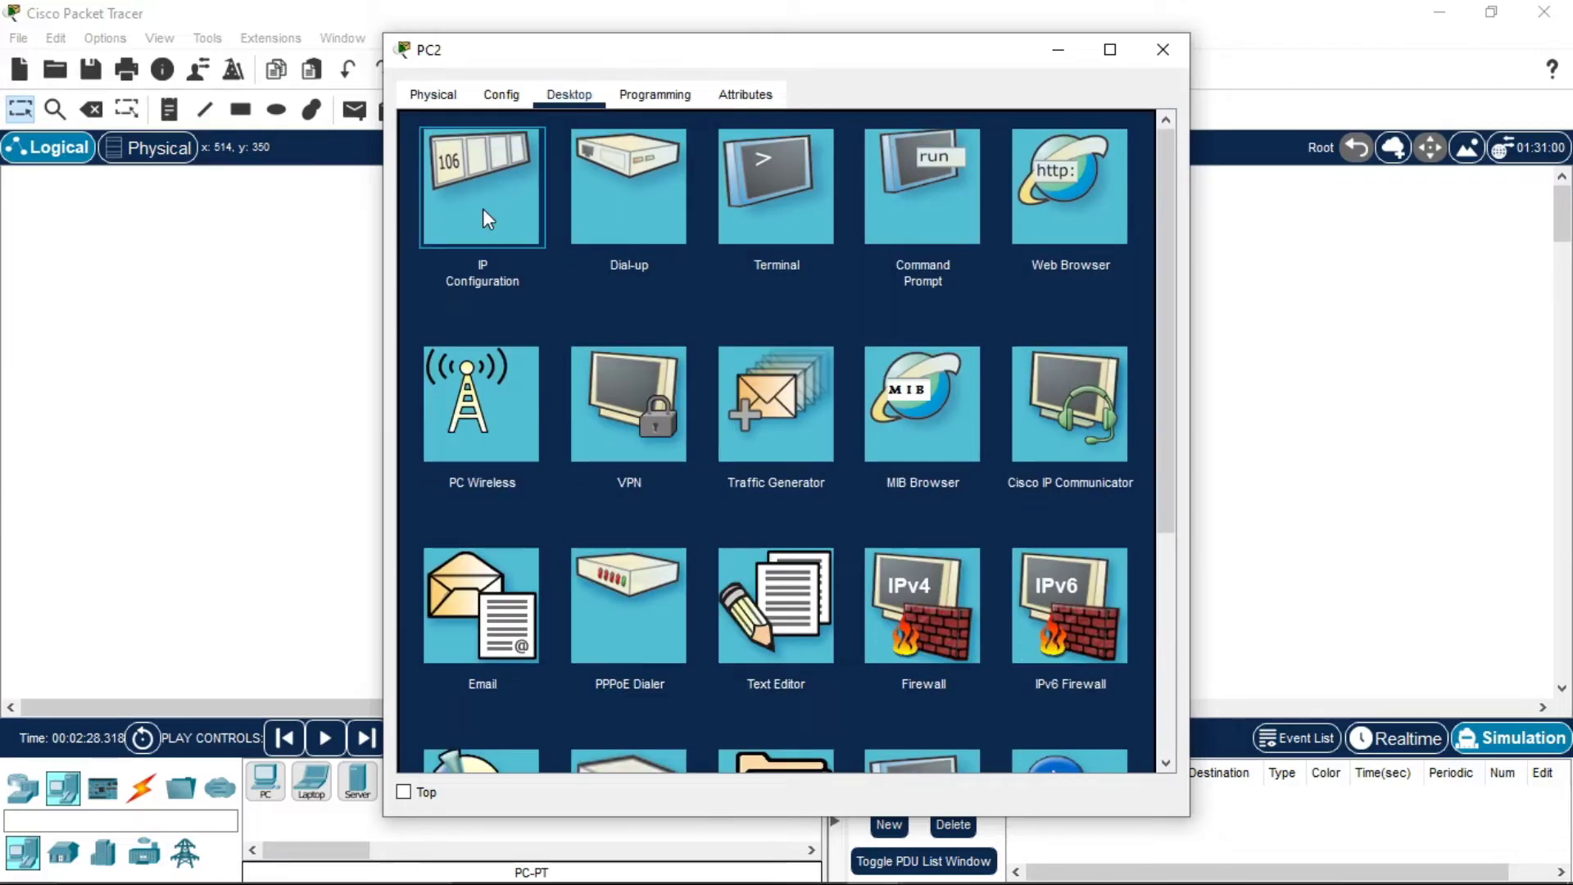
pyautogui.click(484, 208)
pyautogui.click(726, 256)
pyautogui.write('192.168.10.1')
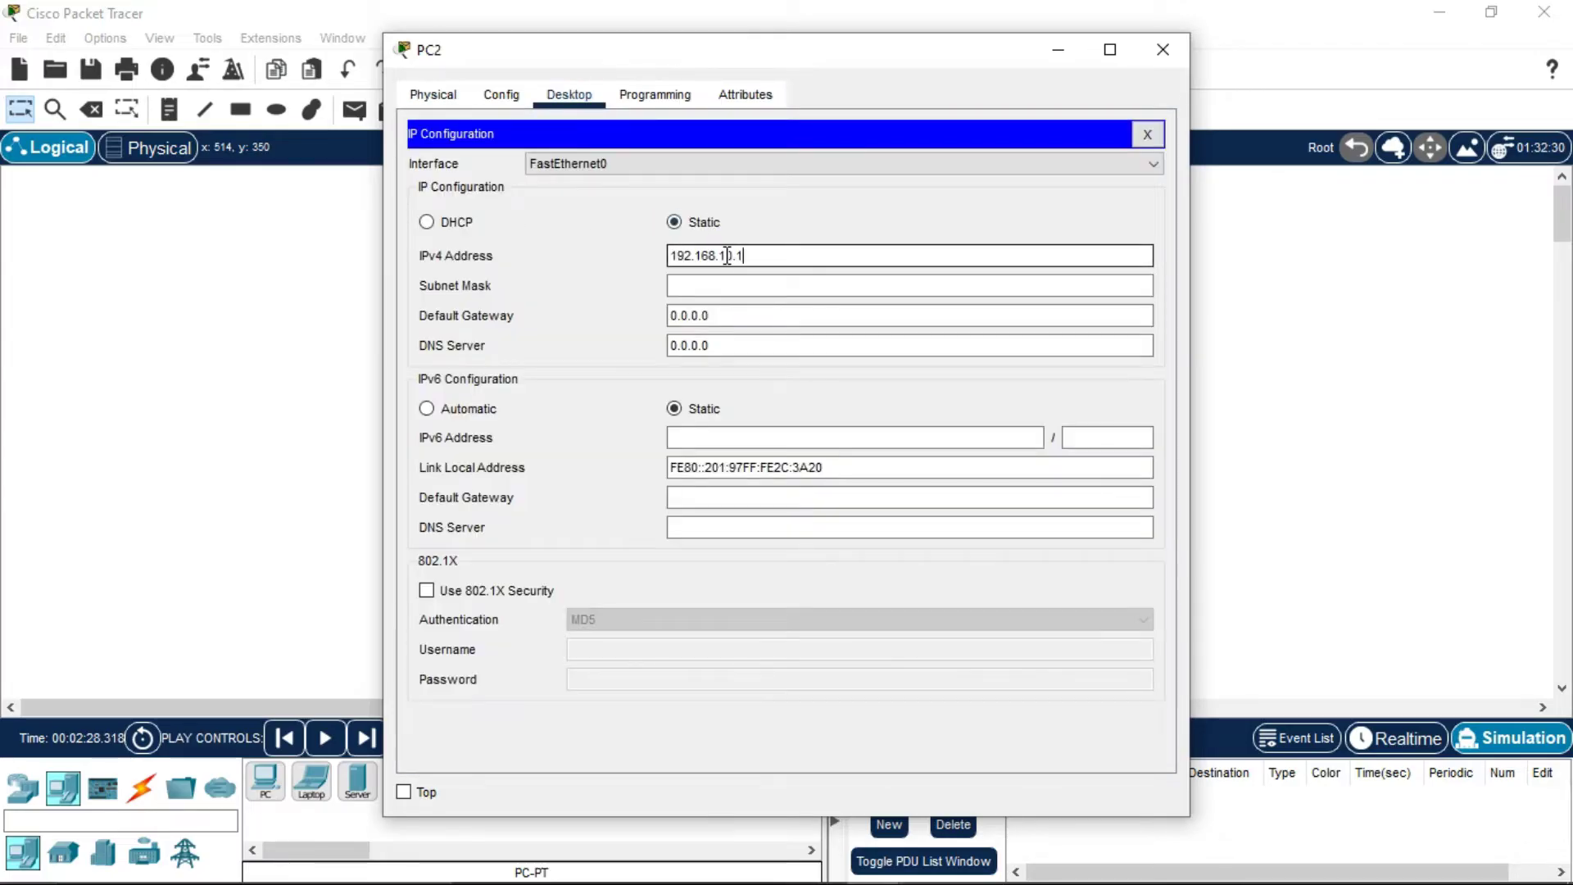
pyautogui.press('Tab')
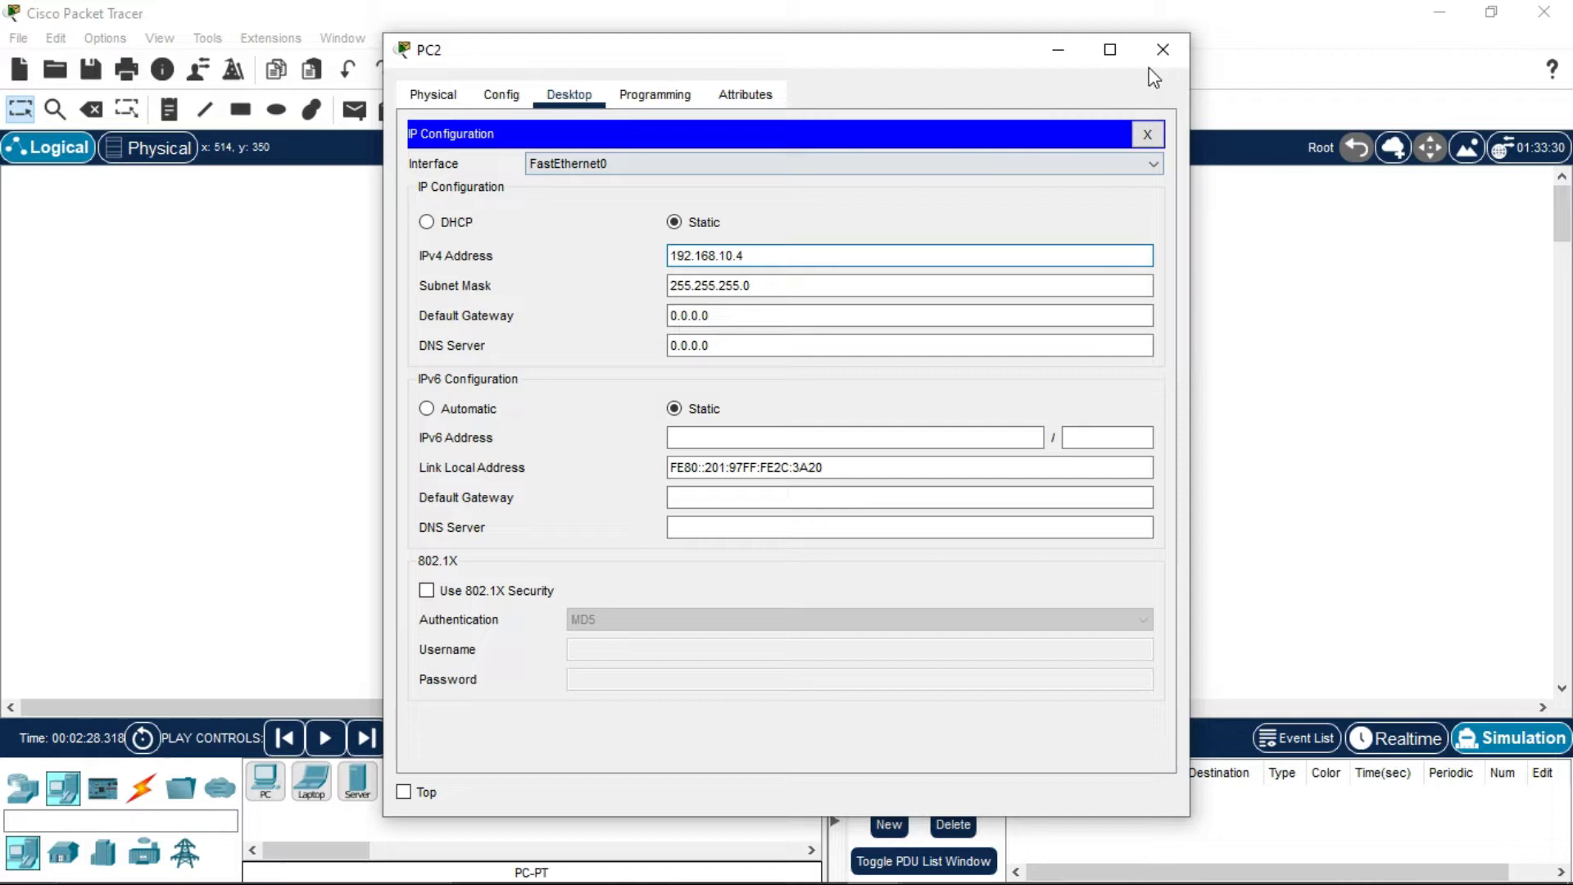
pyautogui.click(1162, 49)
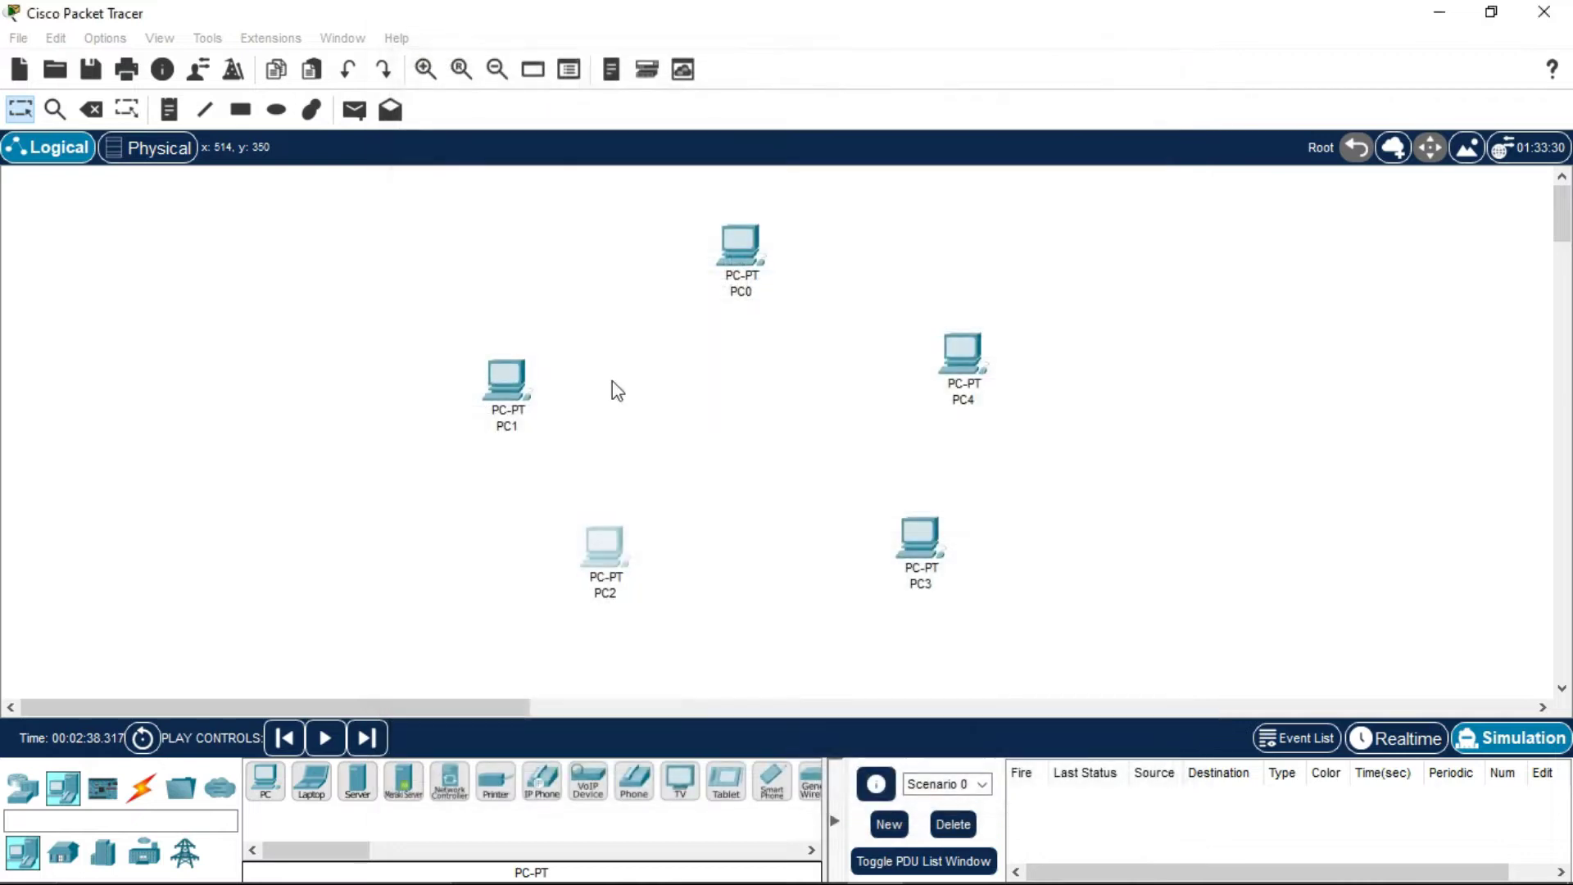
# Give PC1 the IPv4 address 192.168.10.5 with subnet mask 255.255.255.0
pyautogui.click(500, 385)
pyautogui.click(569, 95)
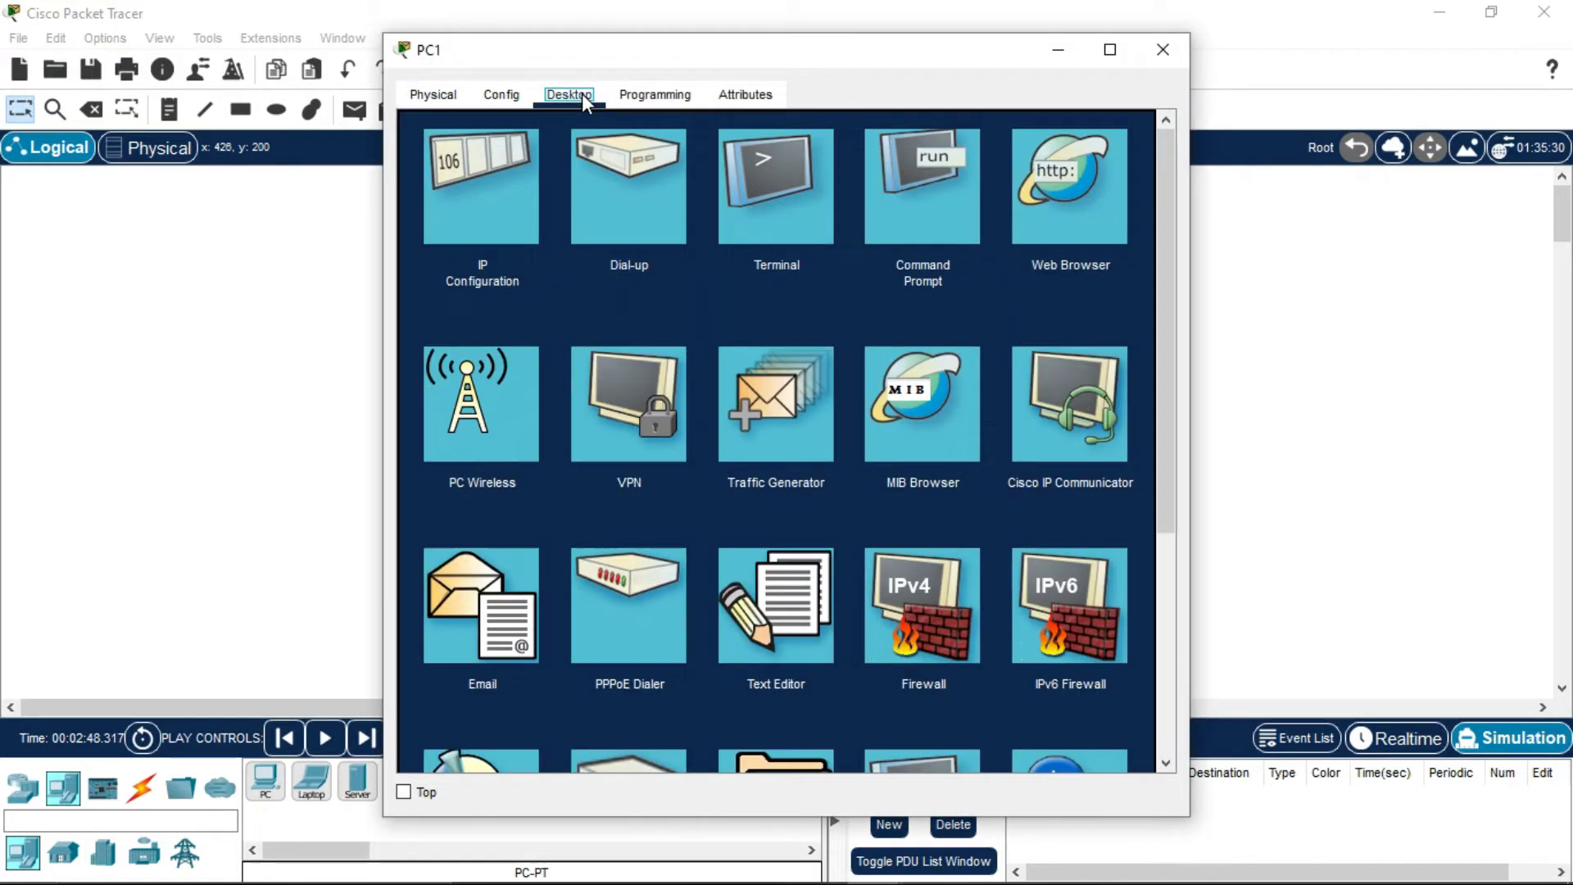
pyautogui.click(469, 156)
pyautogui.click(775, 255)
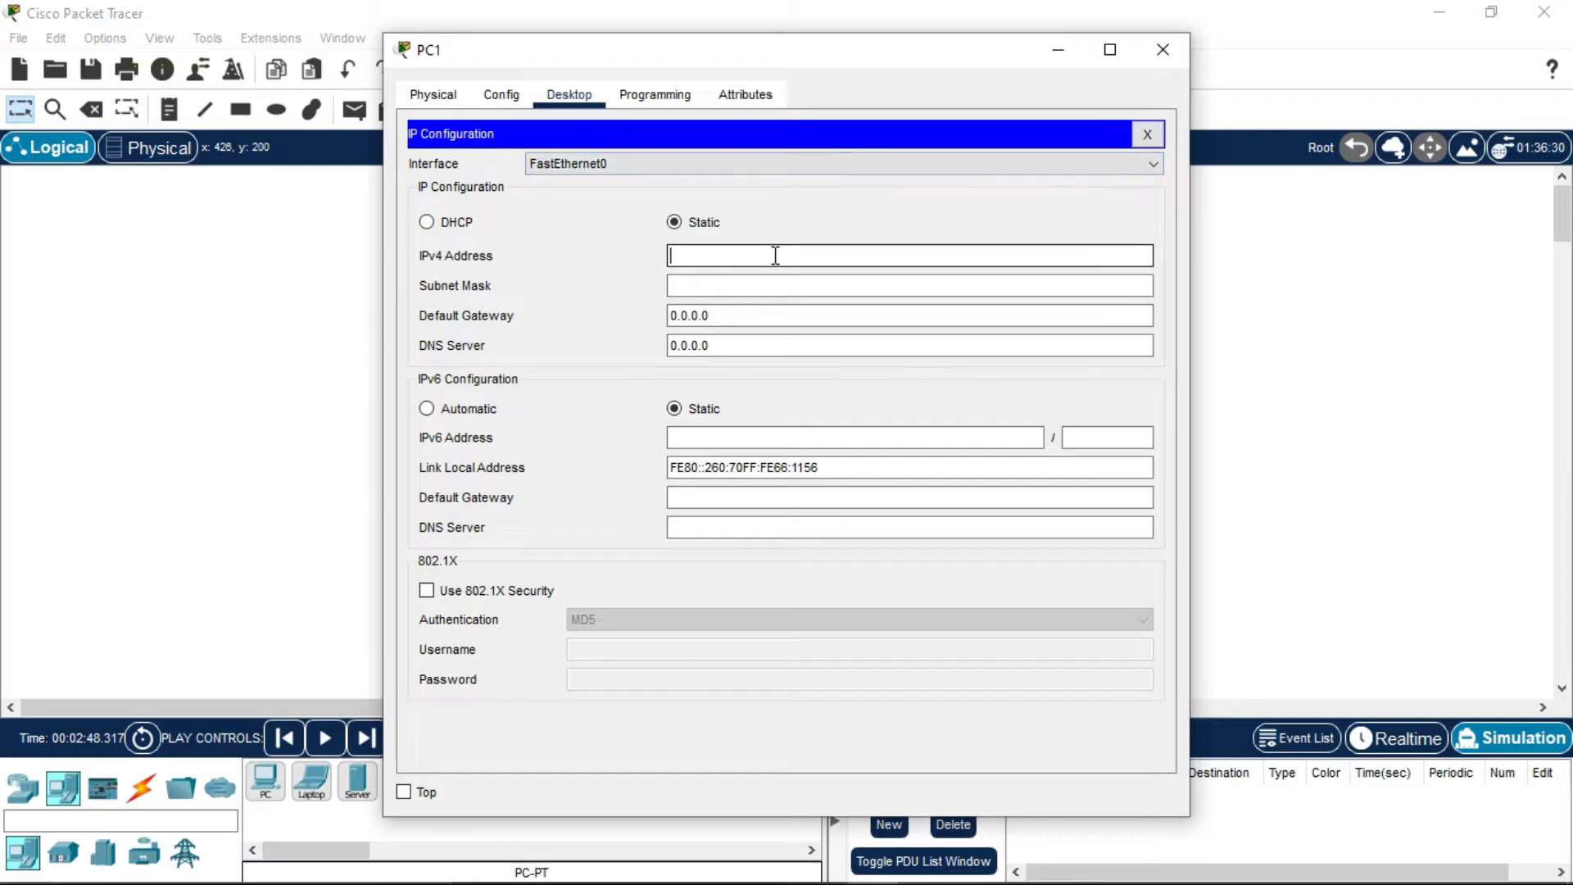
pyautogui.write('192.168.10.1')
pyautogui.click(1162, 49)
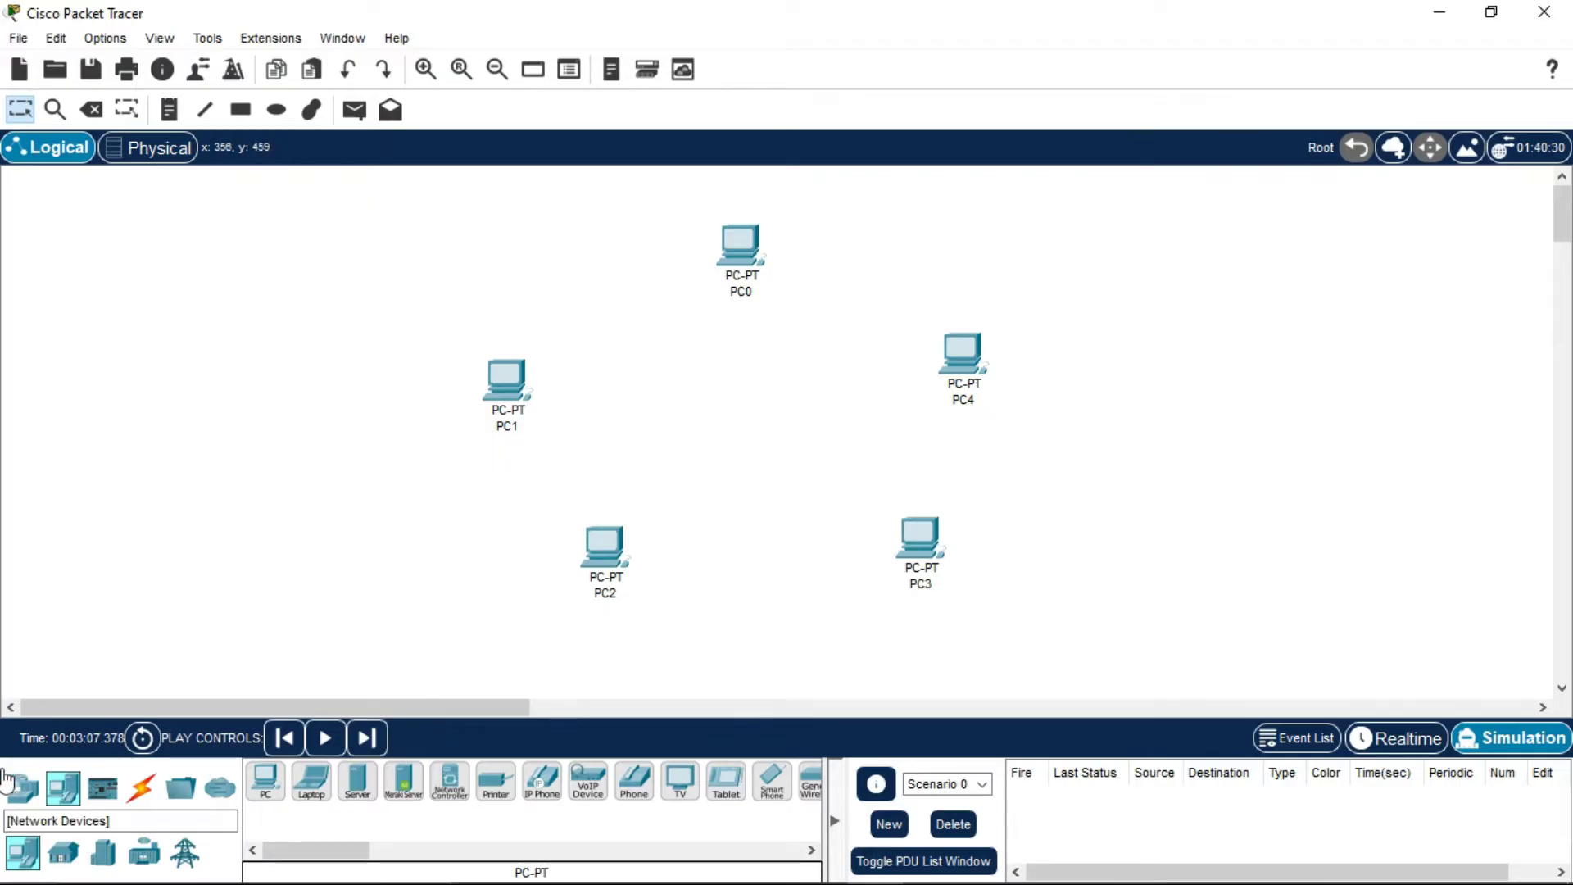
# Place a 2950-24 switch, Switch0, among the PCs and pick copper straight-through cable
pyautogui.click(20, 789)
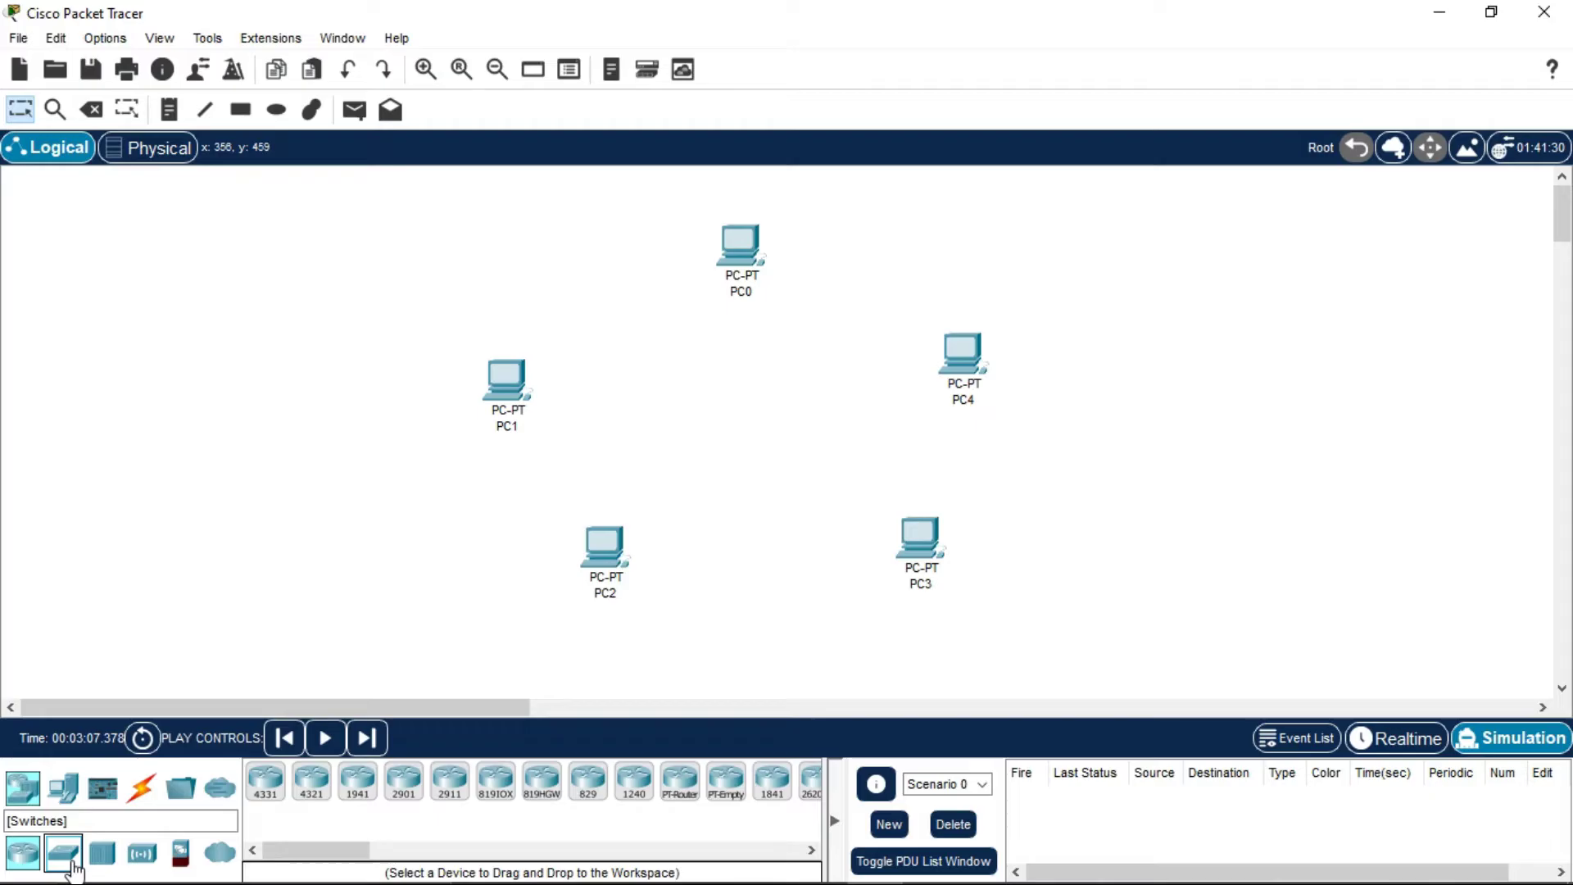
pyautogui.click(63, 852)
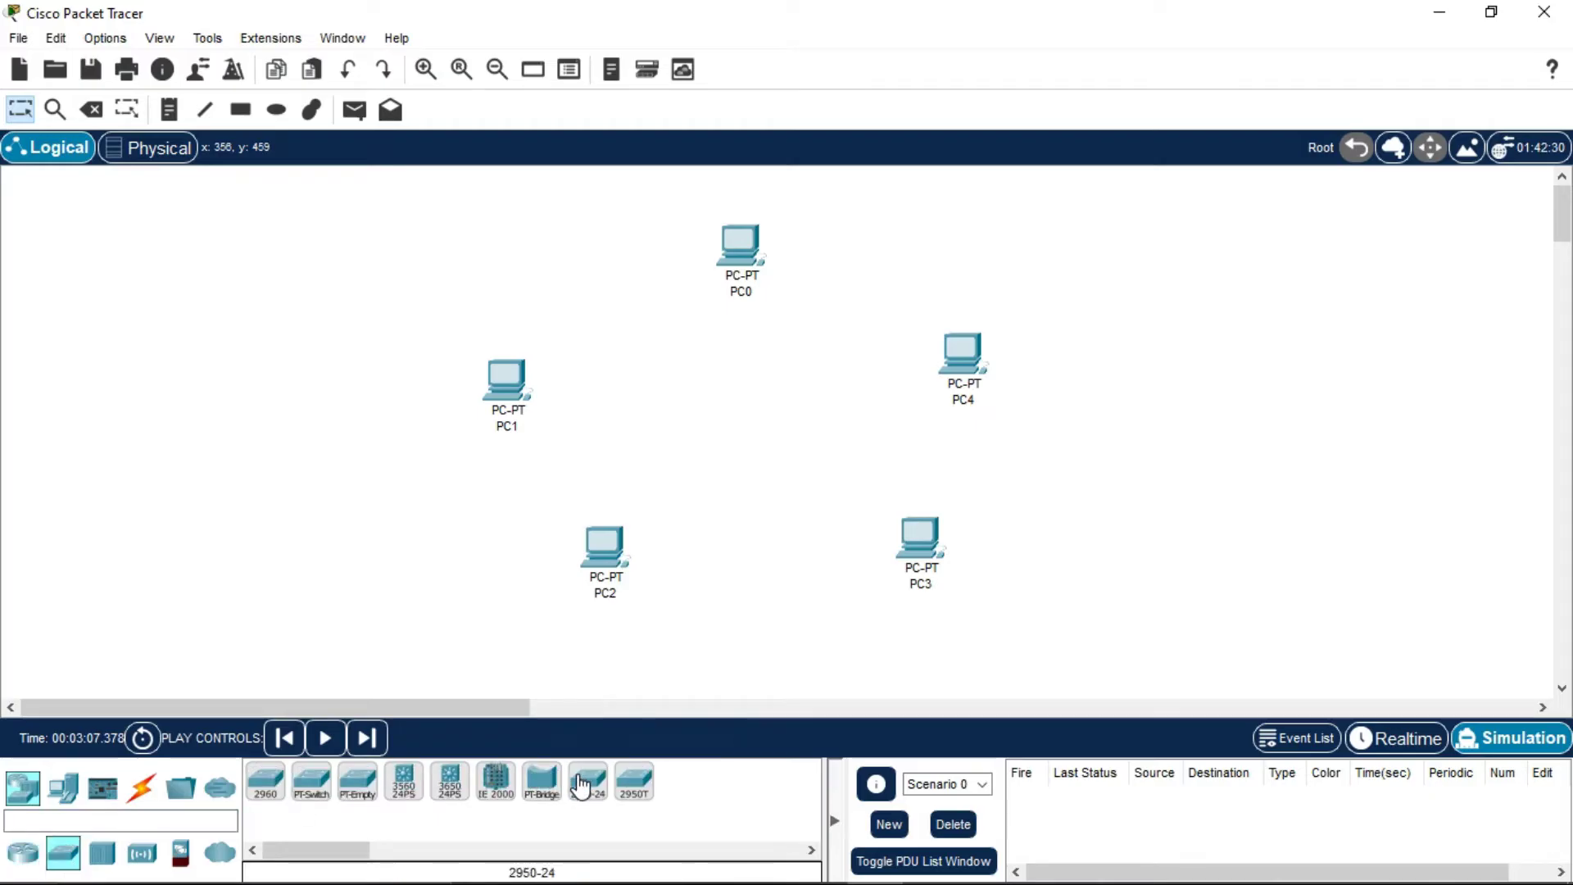
pyautogui.click(581, 785)
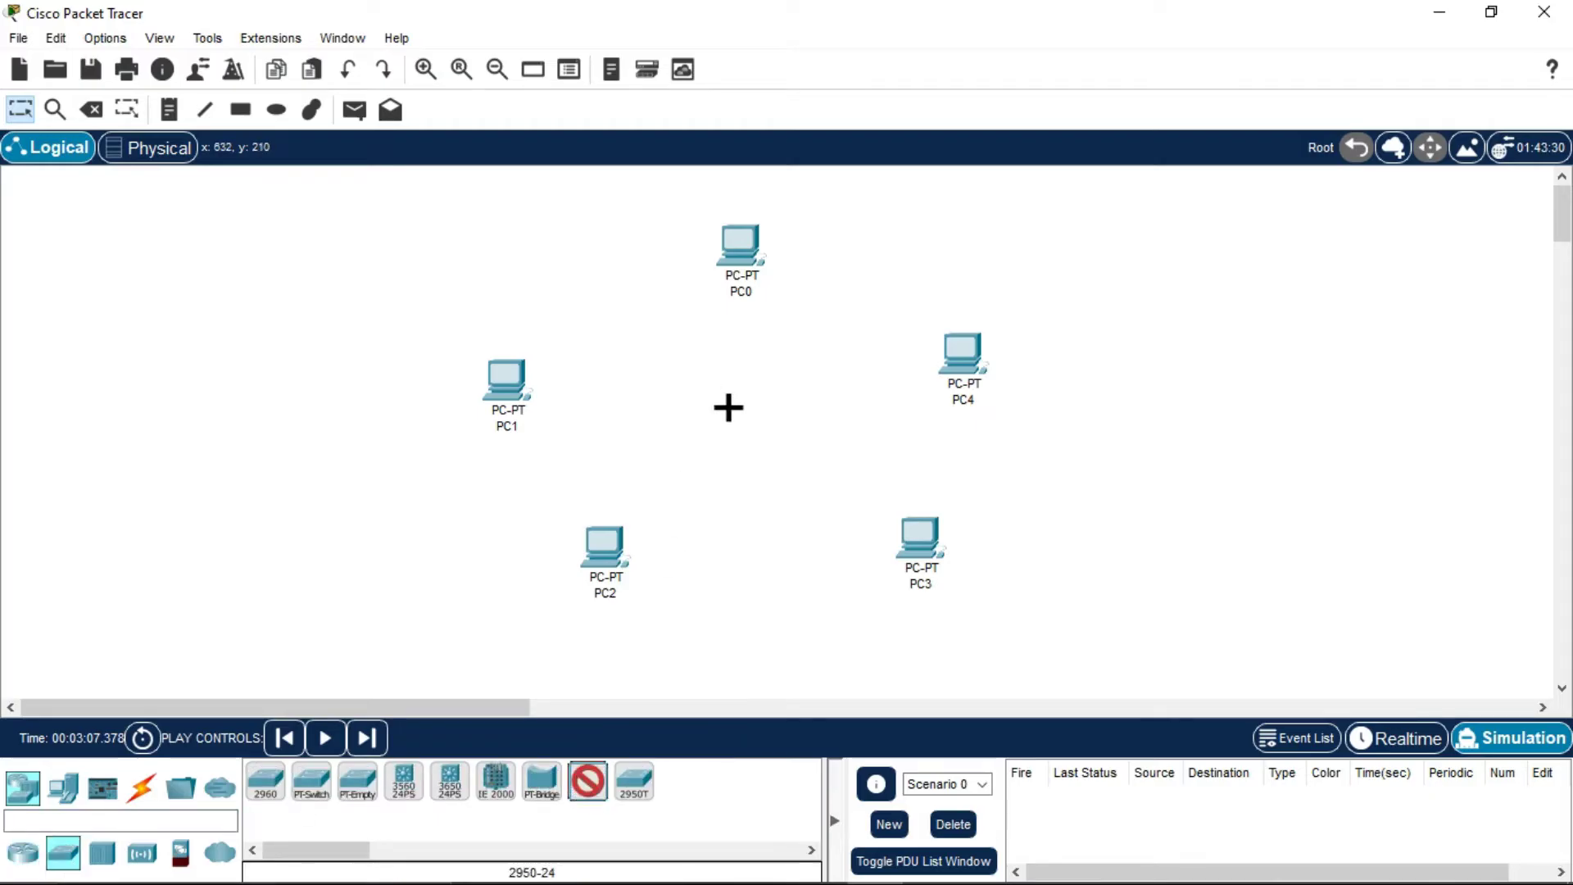
pyautogui.click(738, 421)
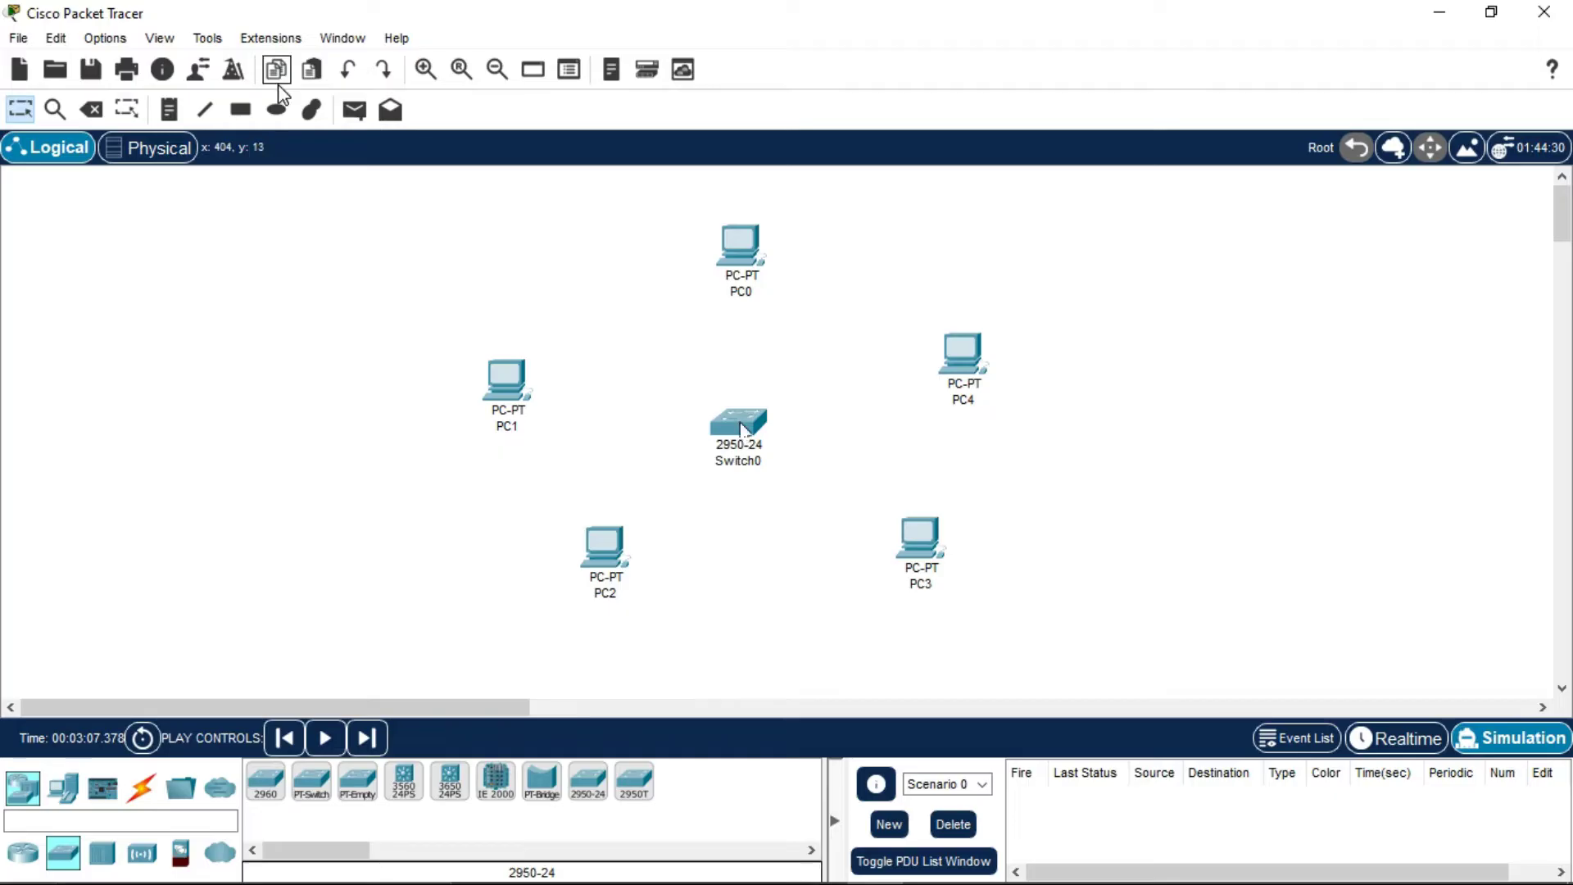
pyautogui.click(154, 788)
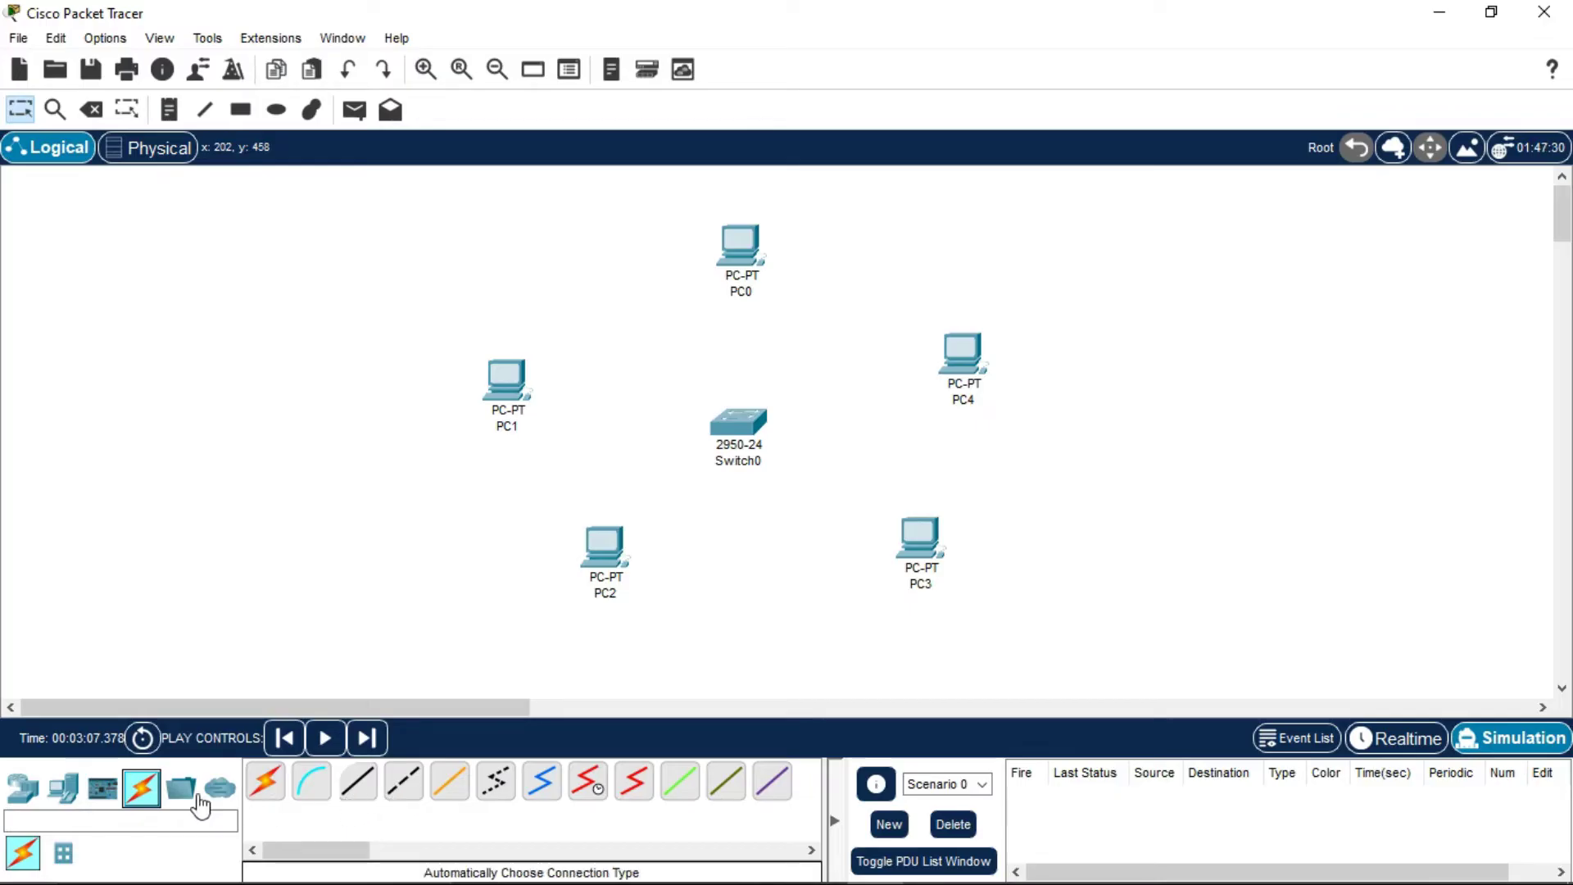
pyautogui.click(361, 792)
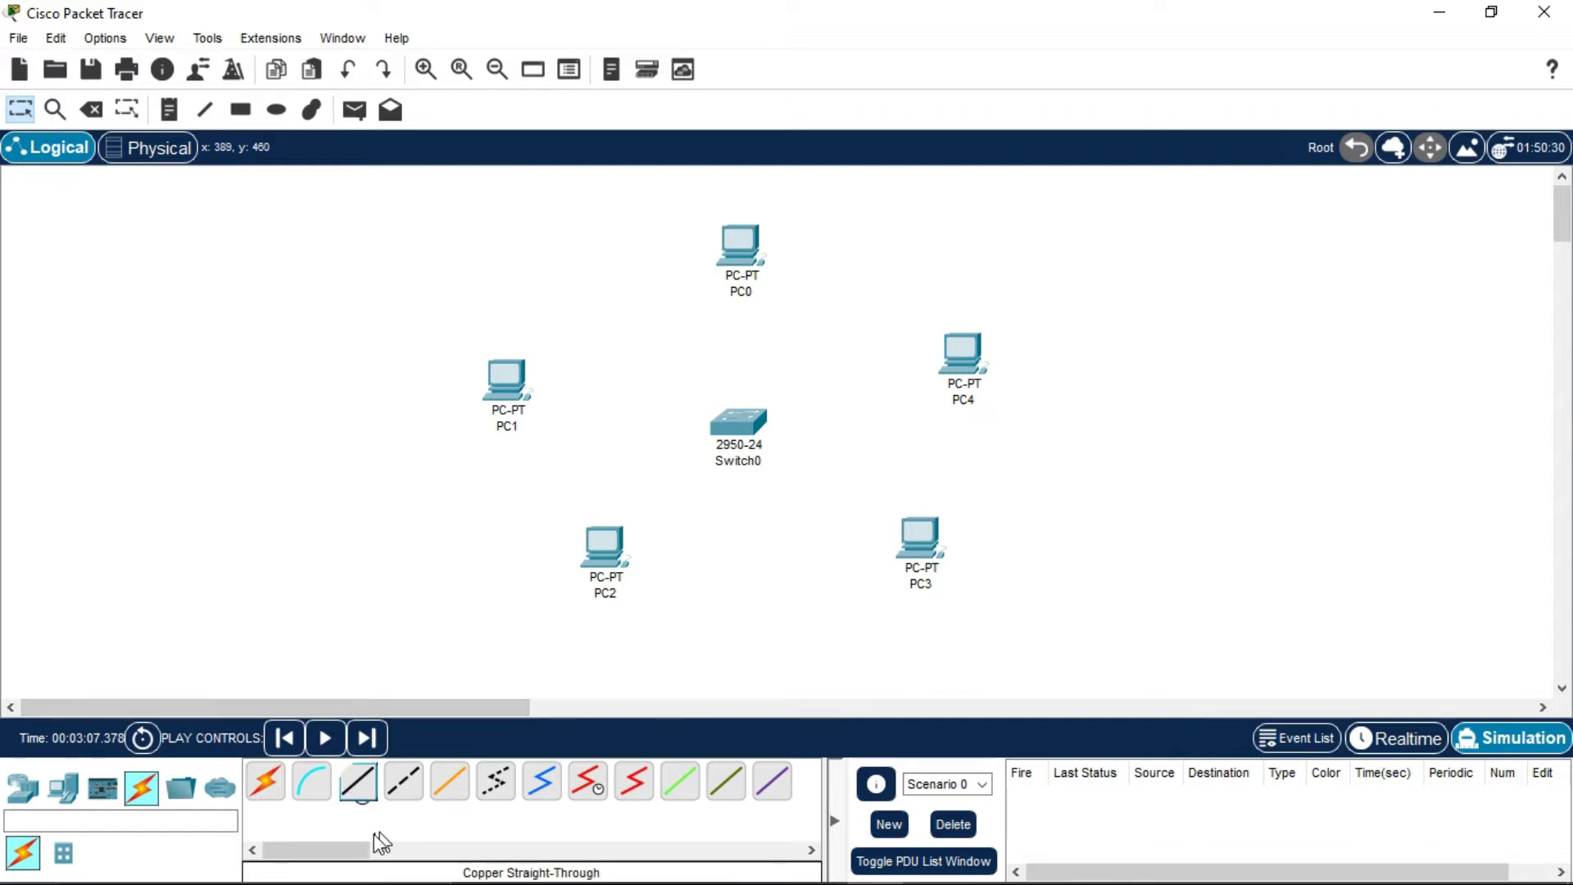
# Cable PC0 and PC4 to Switch0, with PC4 on FastEthernet0/15
pyautogui.click(353, 784)
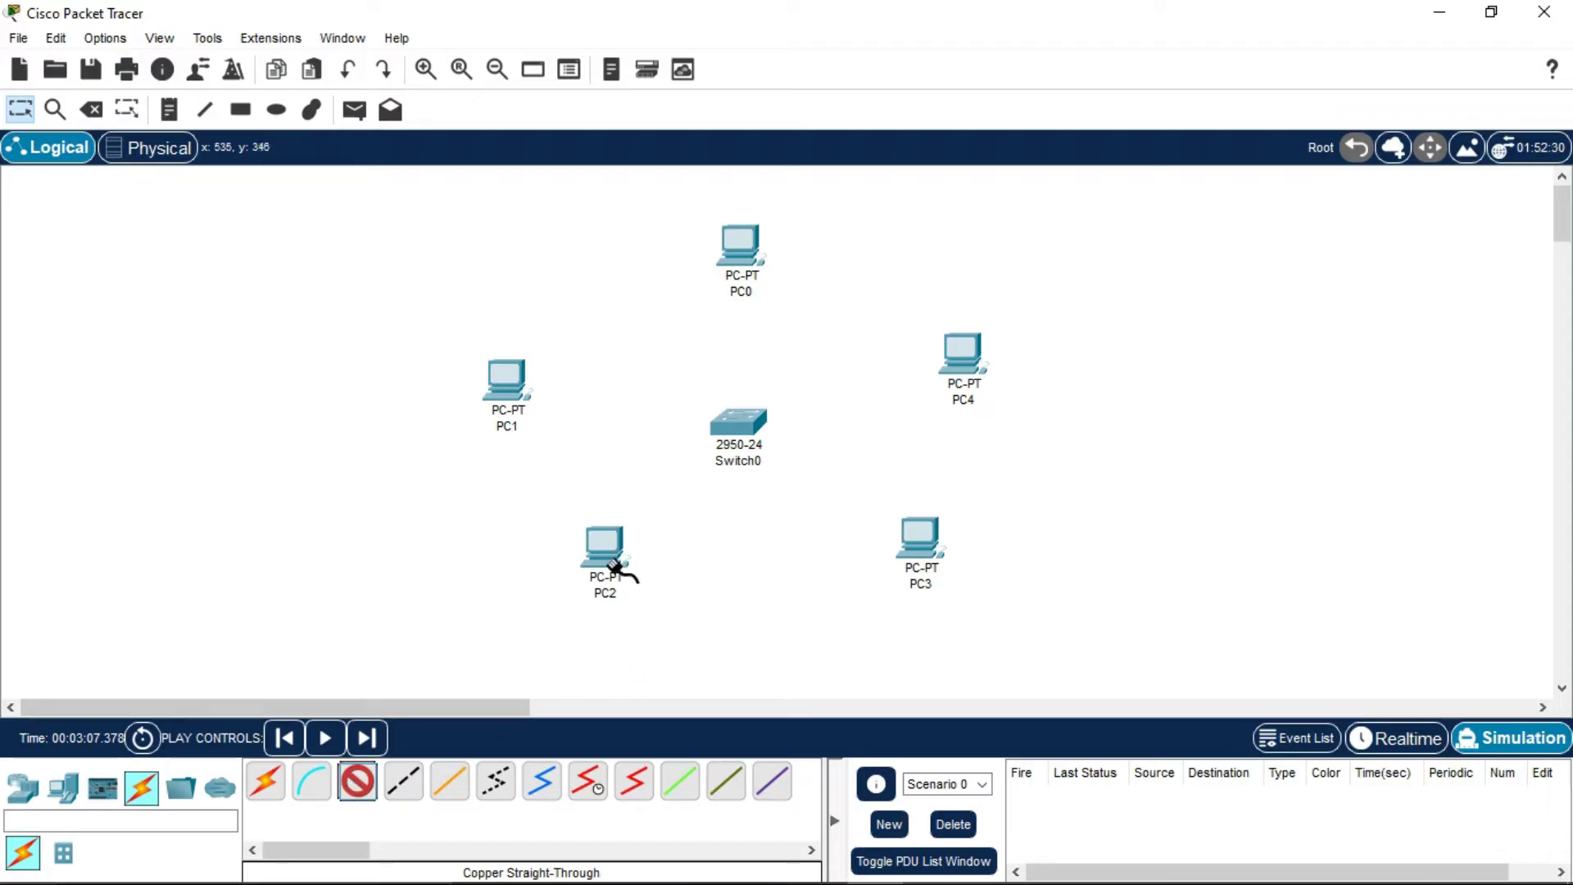
pyautogui.click(735, 244)
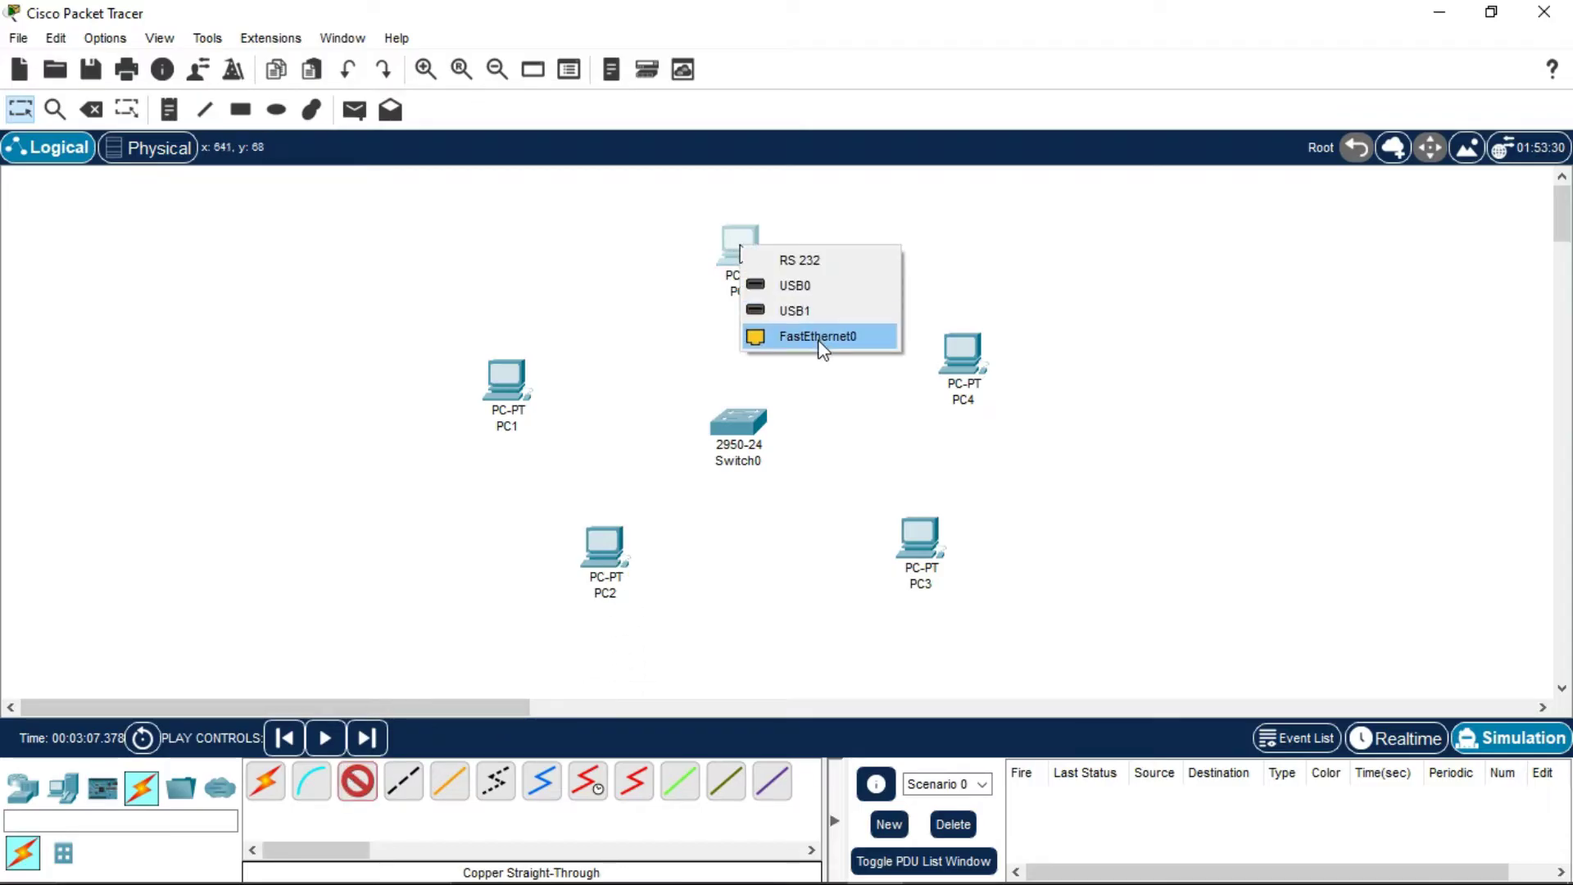
pyautogui.click(811, 336)
pyautogui.click(737, 422)
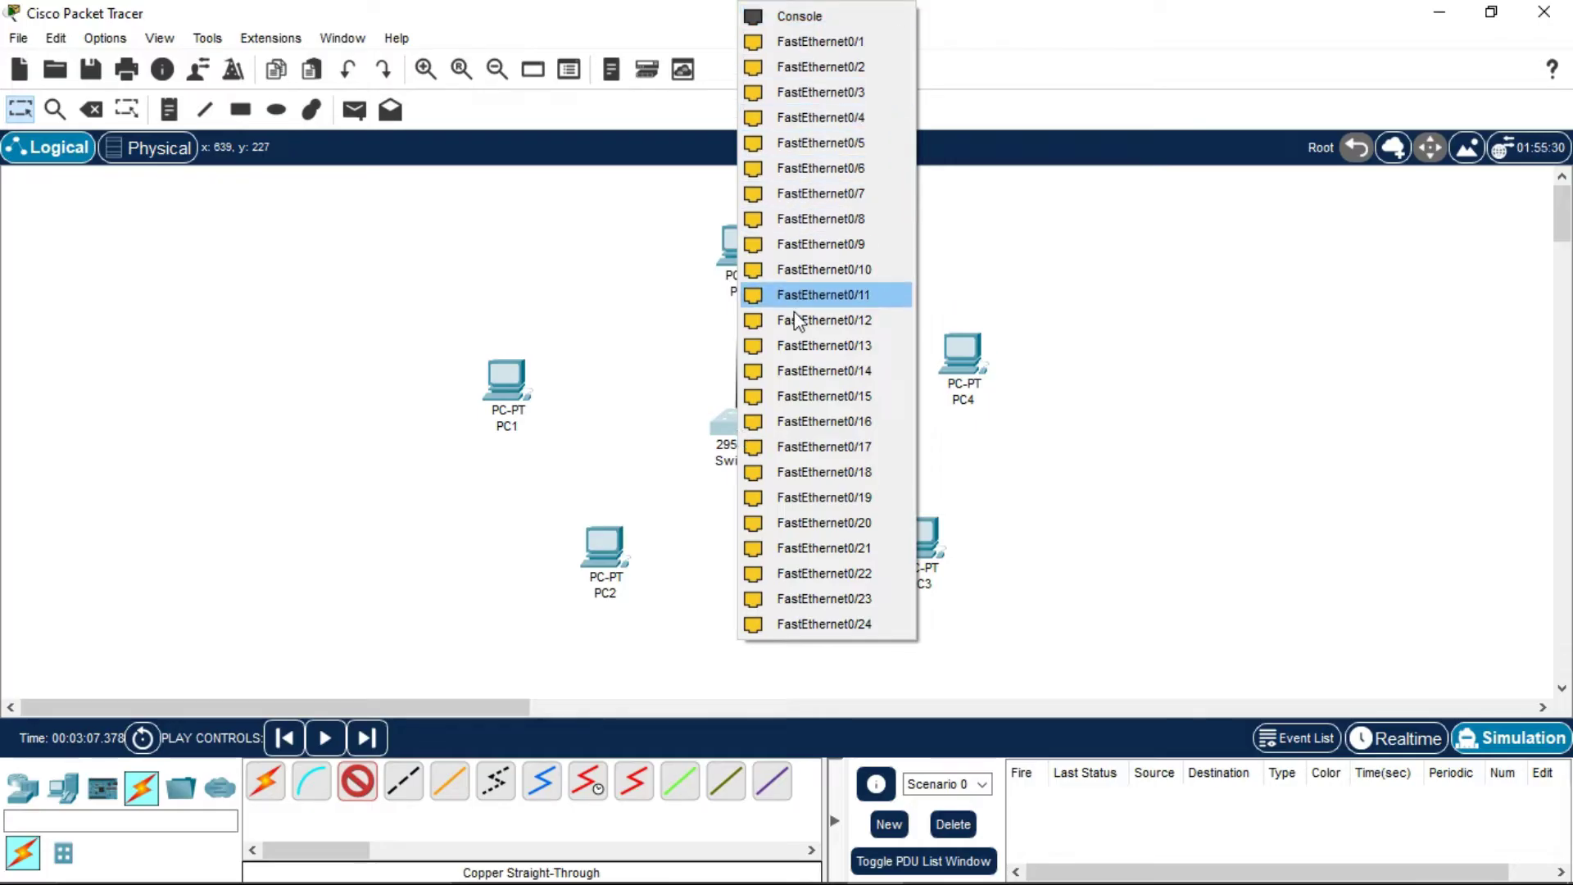
pyautogui.click(823, 270)
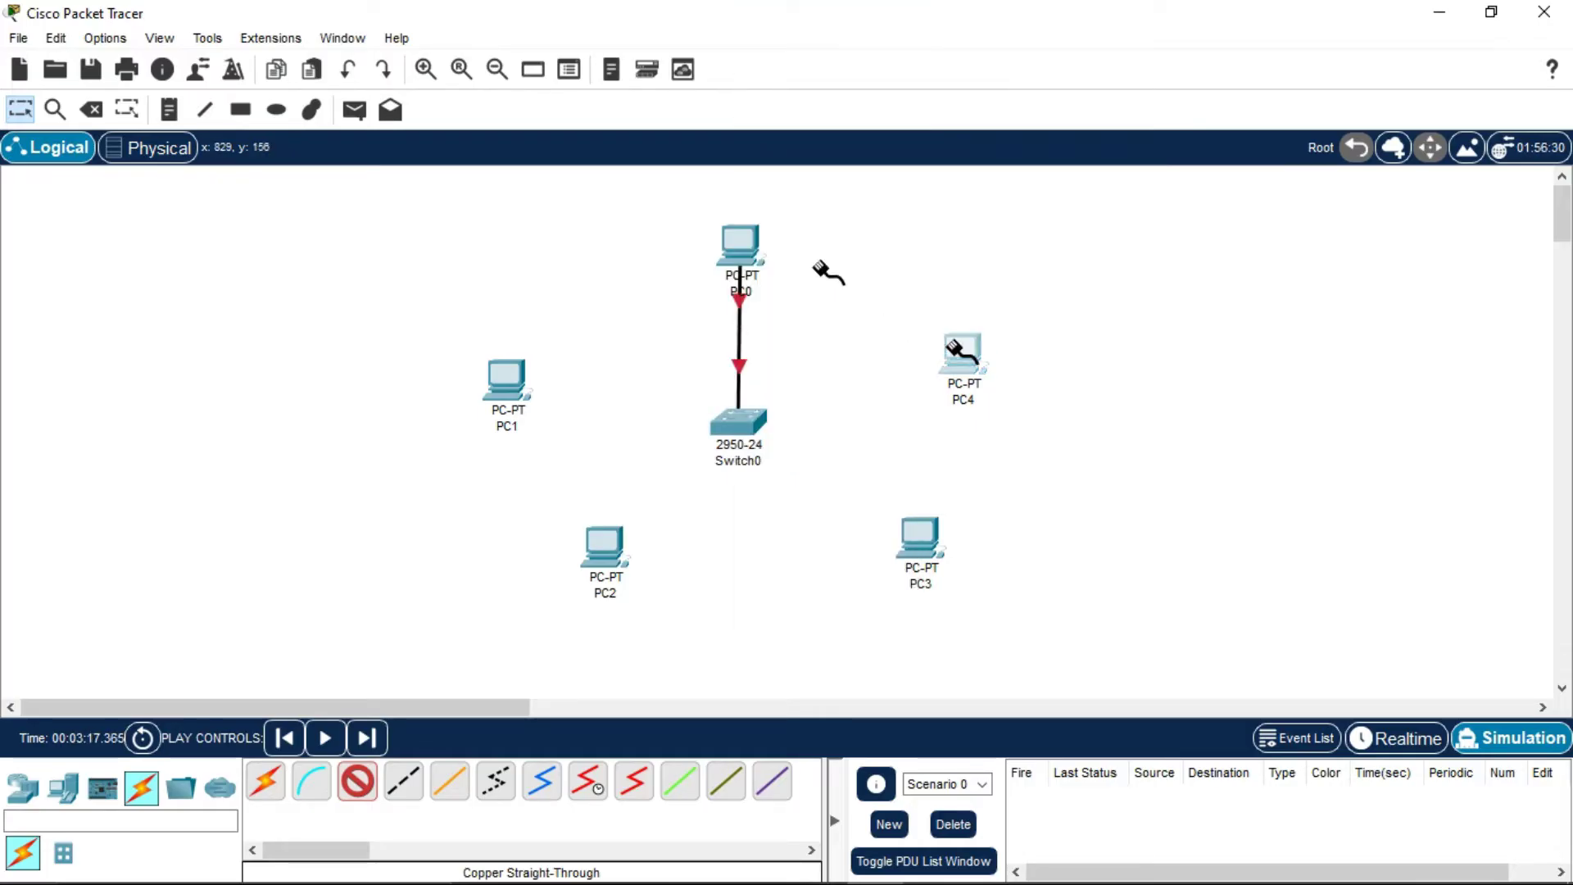
pyautogui.click(958, 348)
pyautogui.click(1009, 439)
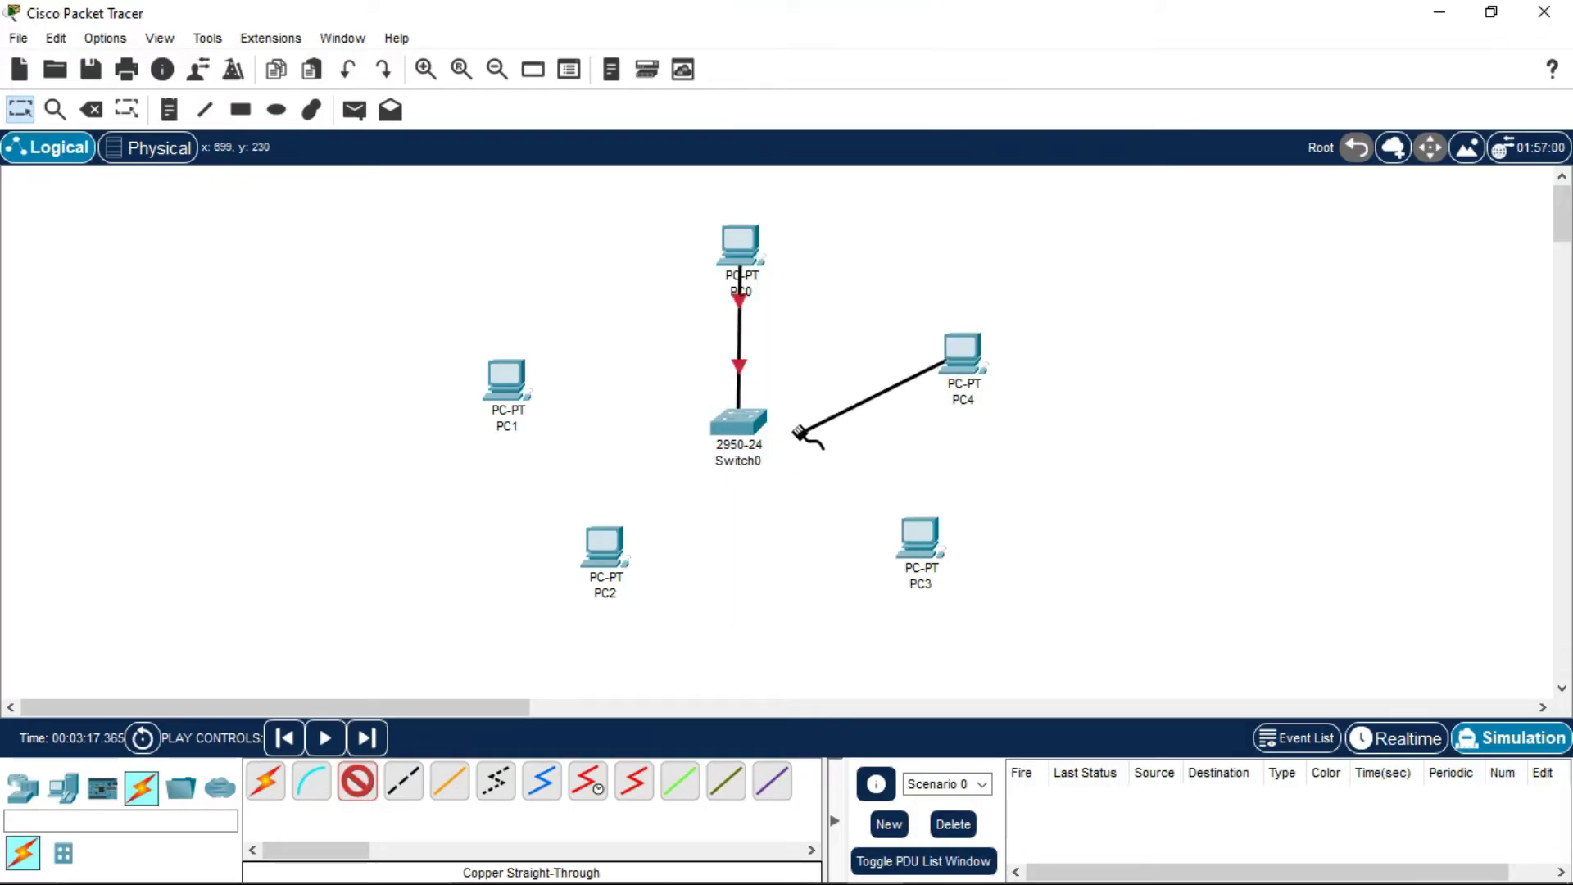
pyautogui.click(744, 422)
pyautogui.click(844, 373)
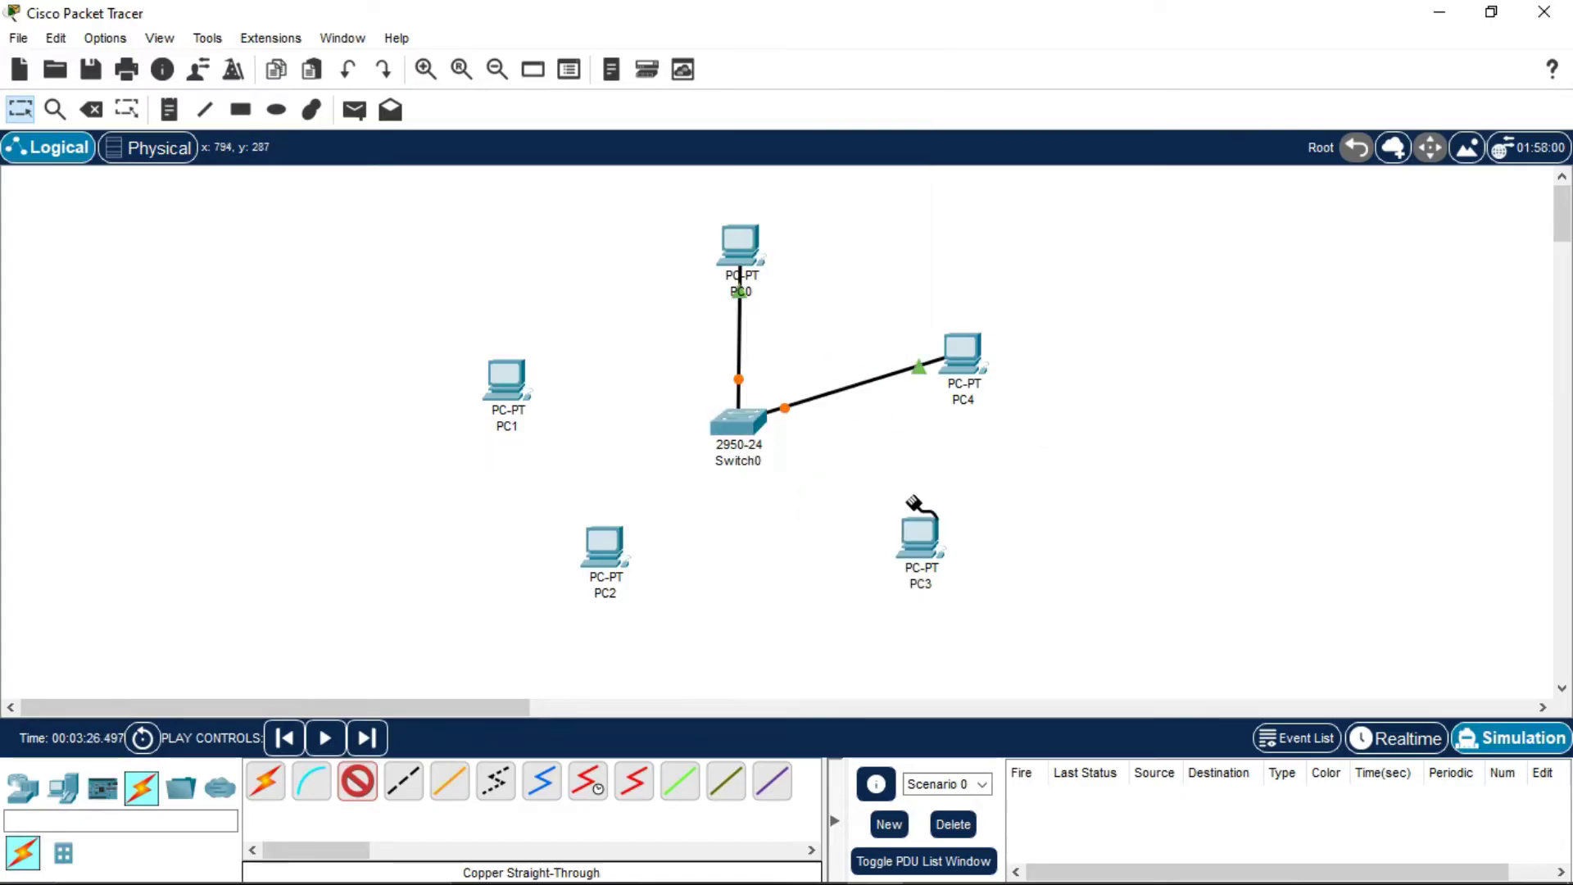
# Cable PC3, PC2 and PC1 to Switch0 ports FastEthernet0/18, 0/17 and 0/12
pyautogui.click(919, 534)
pyautogui.click(970, 637)
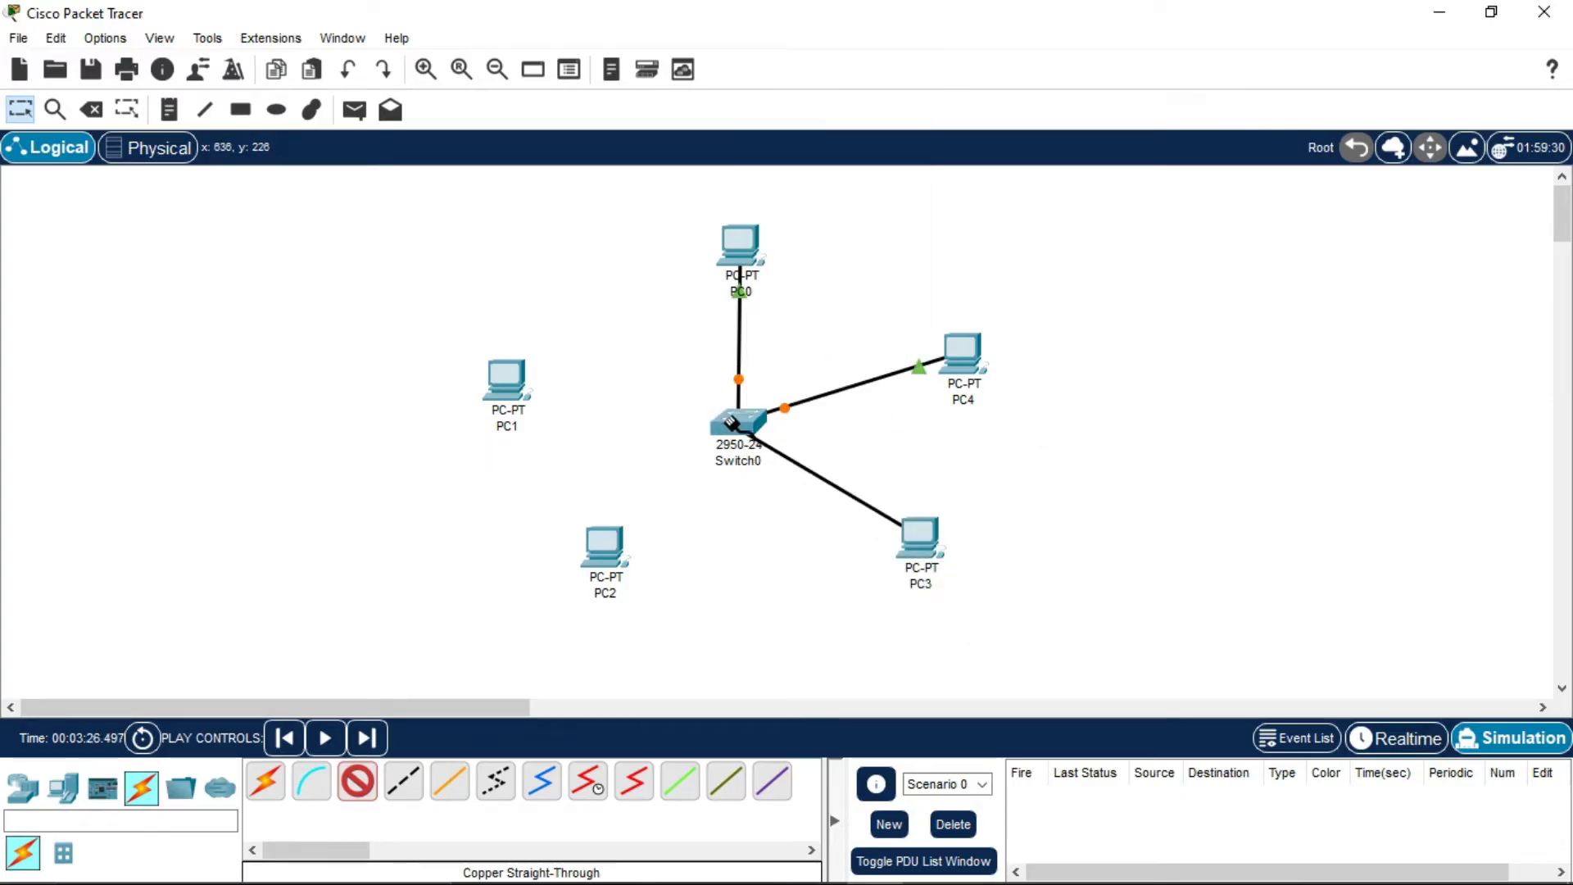
pyautogui.click(739, 422)
pyautogui.click(793, 414)
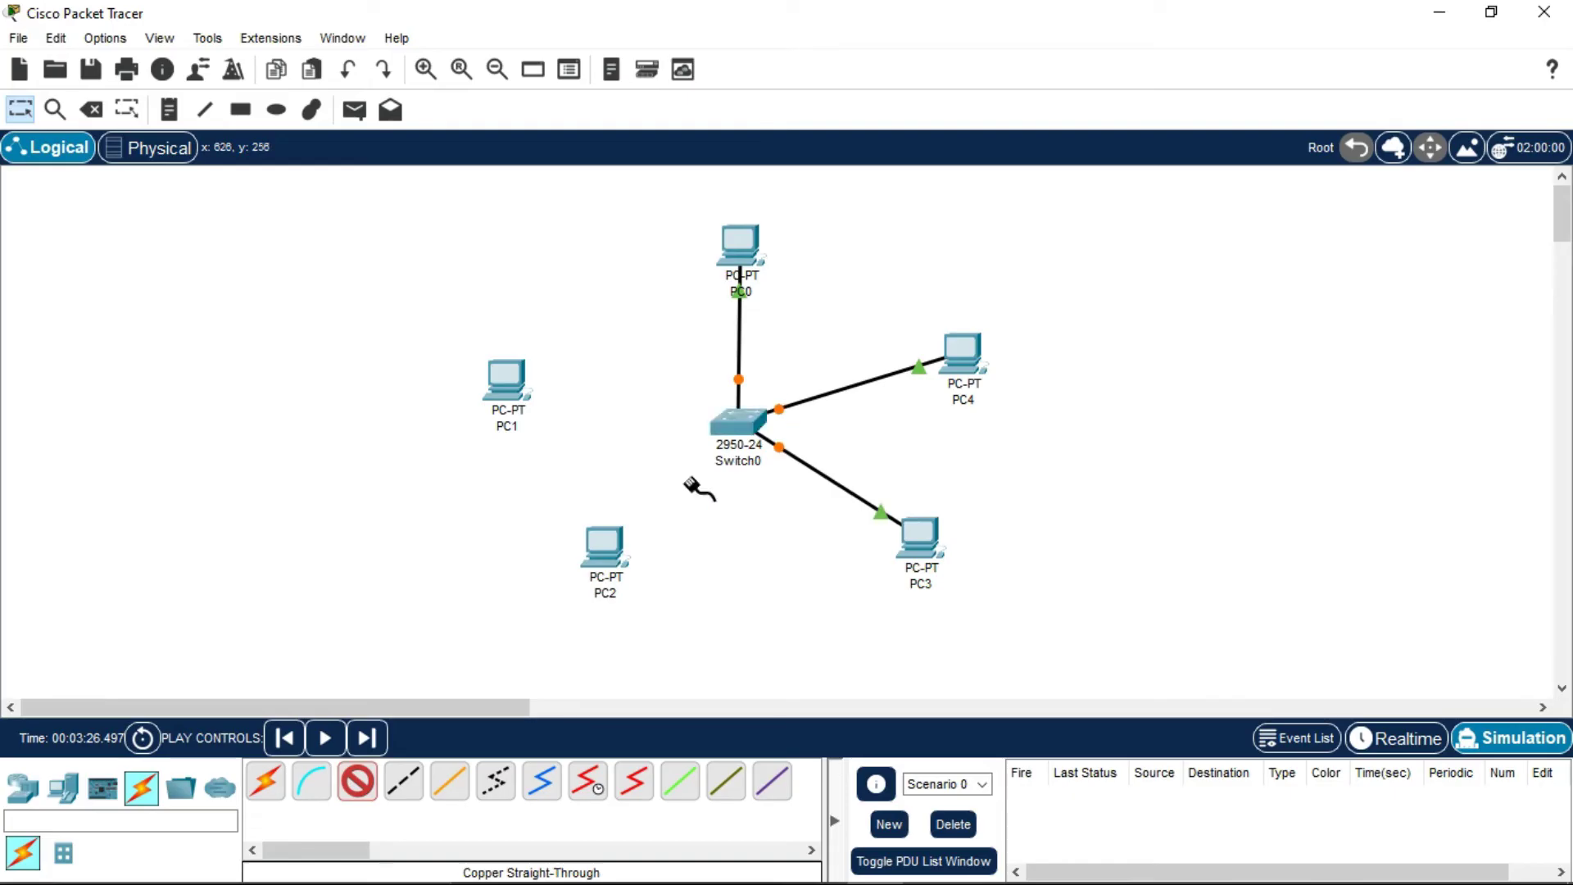
pyautogui.click(592, 547)
pyautogui.click(630, 647)
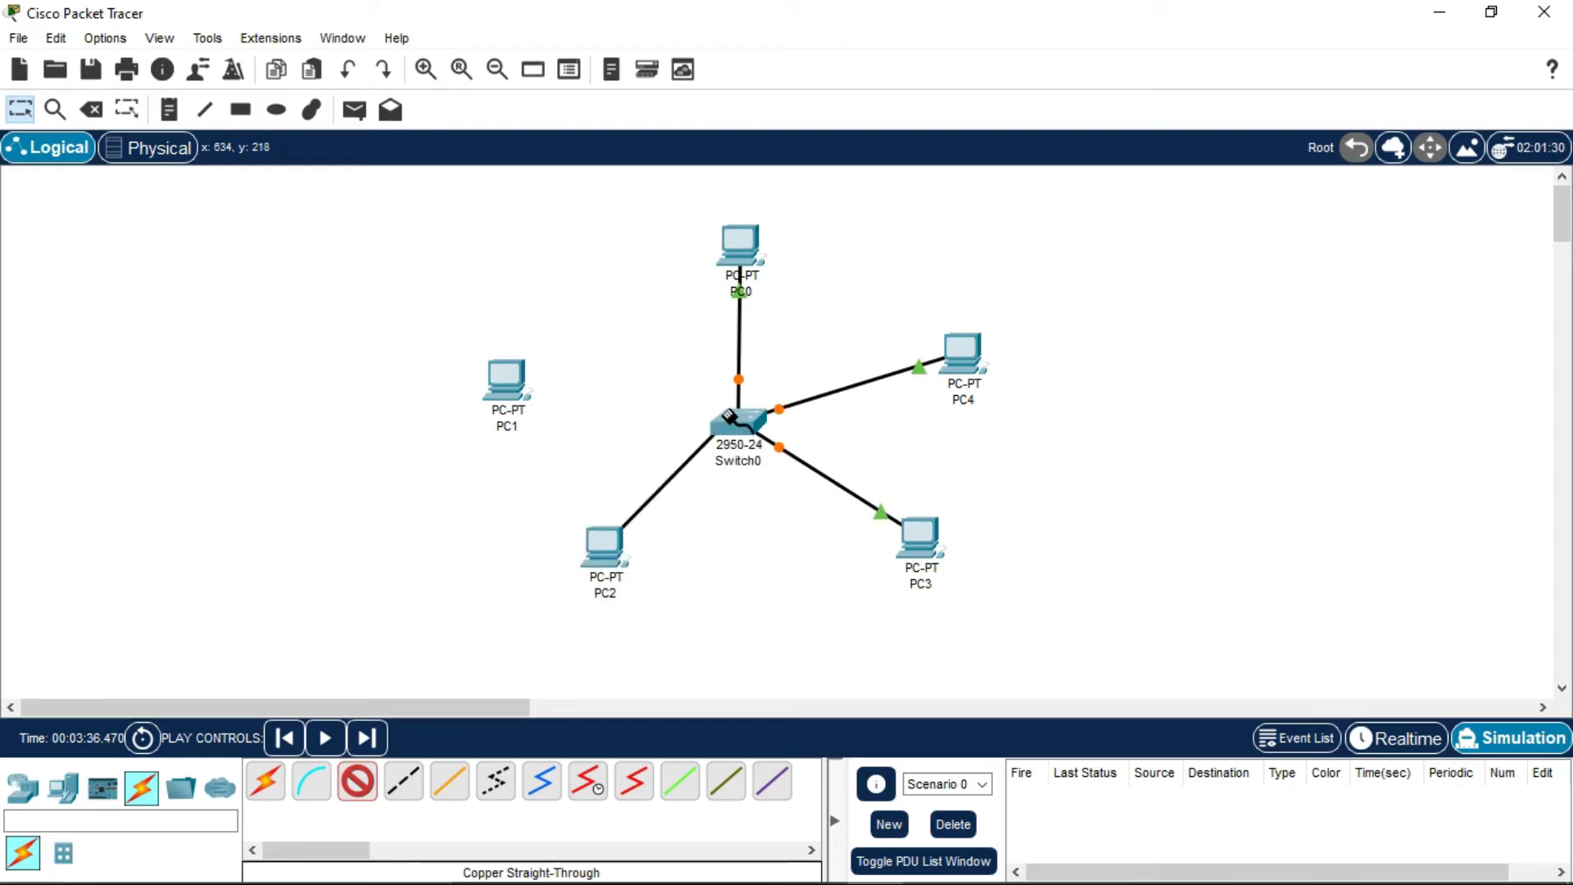
pyautogui.click(738, 424)
pyautogui.click(802, 400)
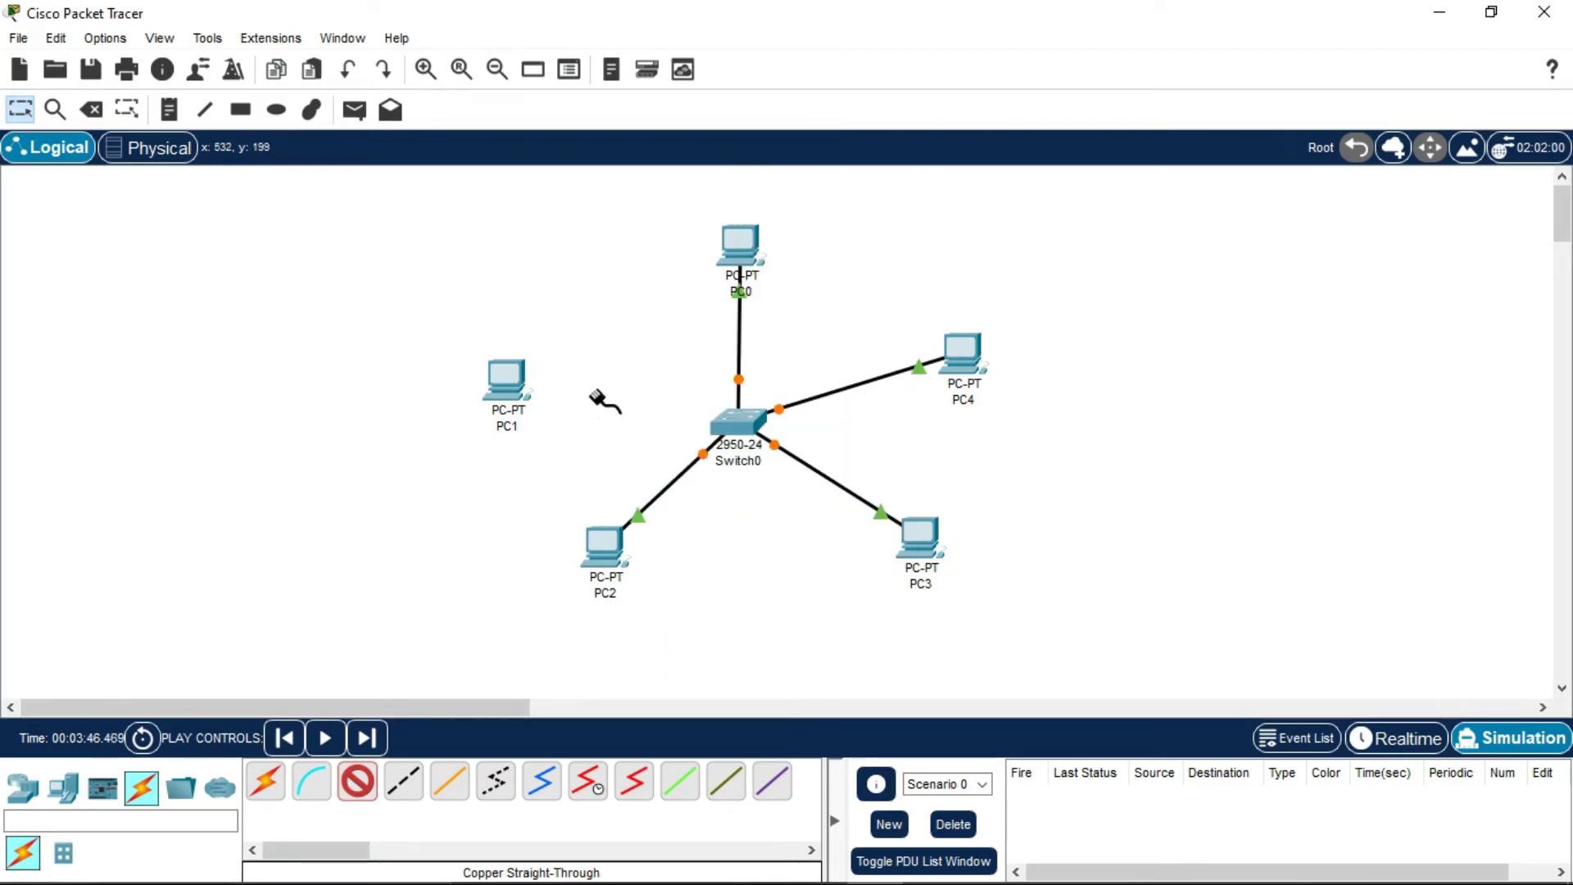
pyautogui.click(508, 386)
pyautogui.click(584, 477)
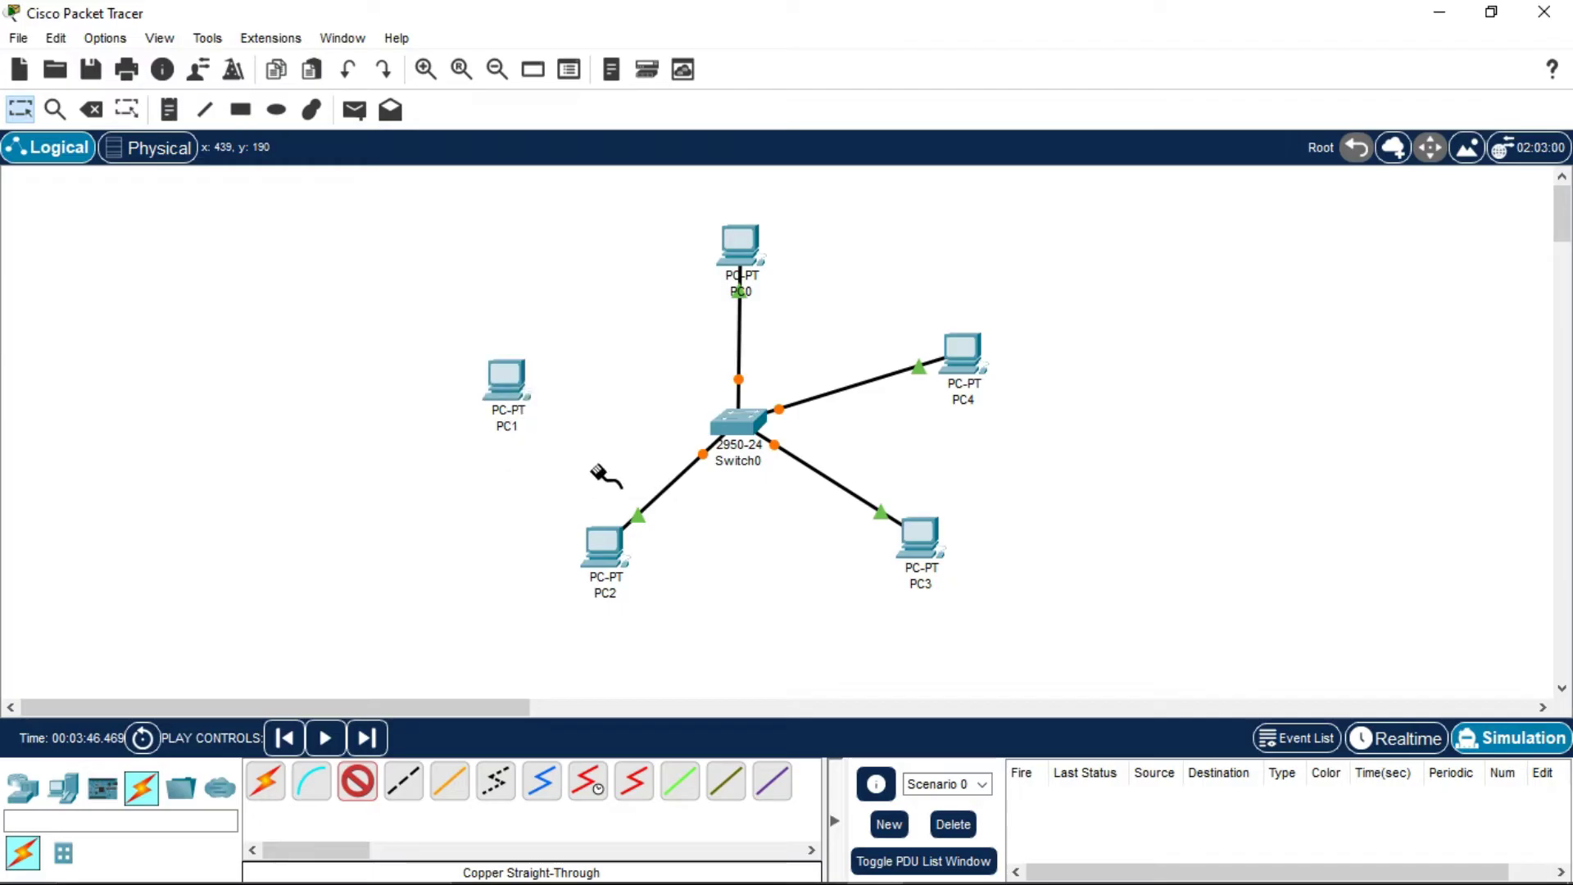
pyautogui.click(740, 424)
pyautogui.click(843, 288)
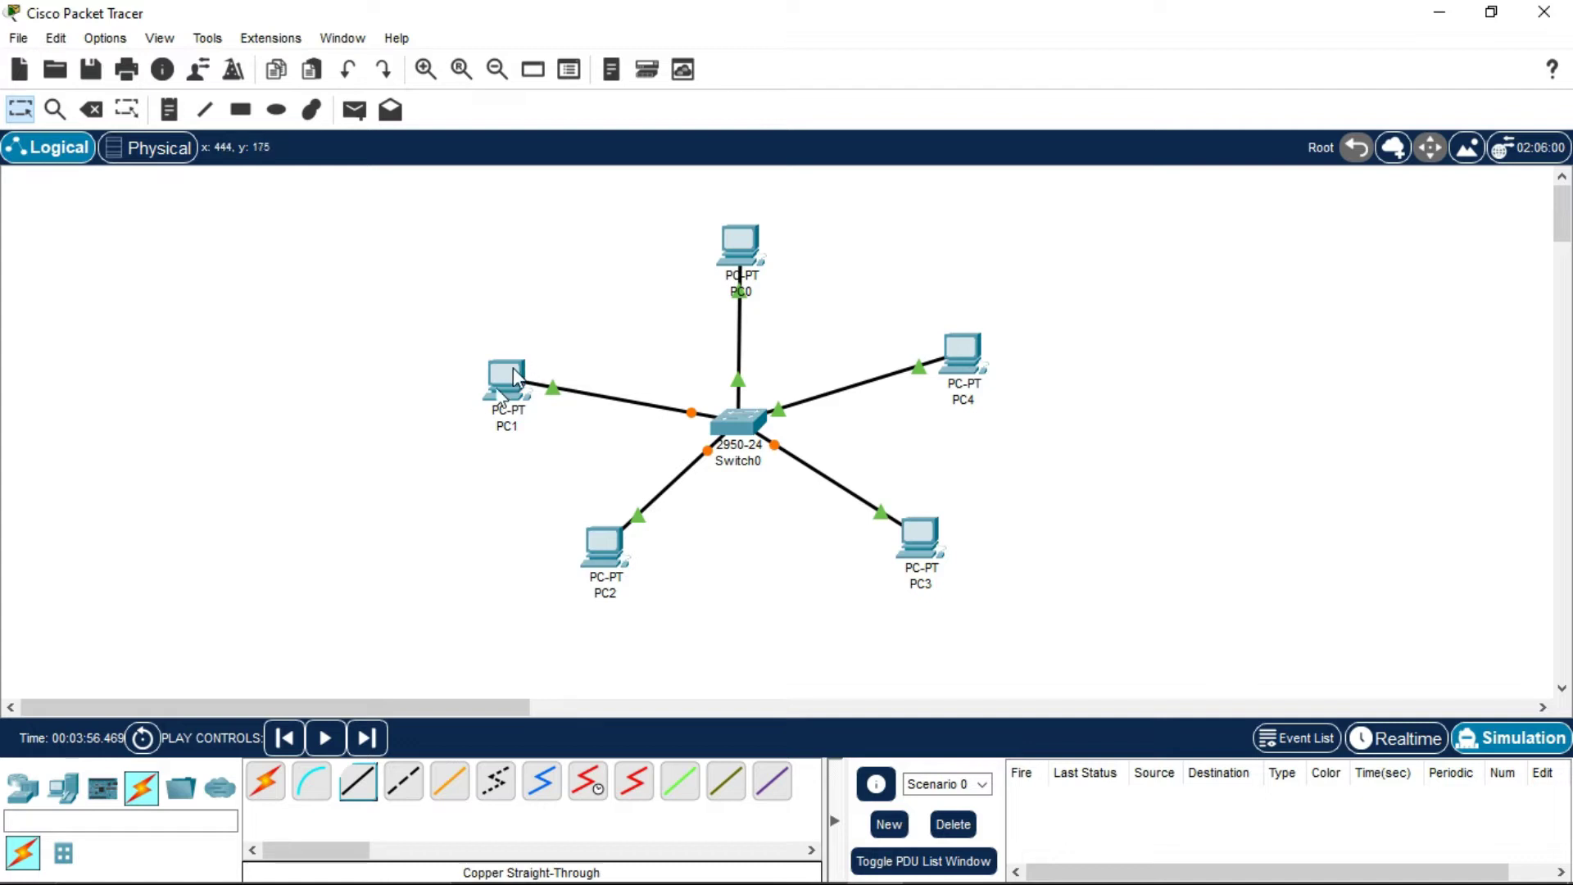
# Reposition PC1 and PC2 to tidy the star layout
pyautogui.moveTo(516, 373); pyautogui.dragTo(541, 356)
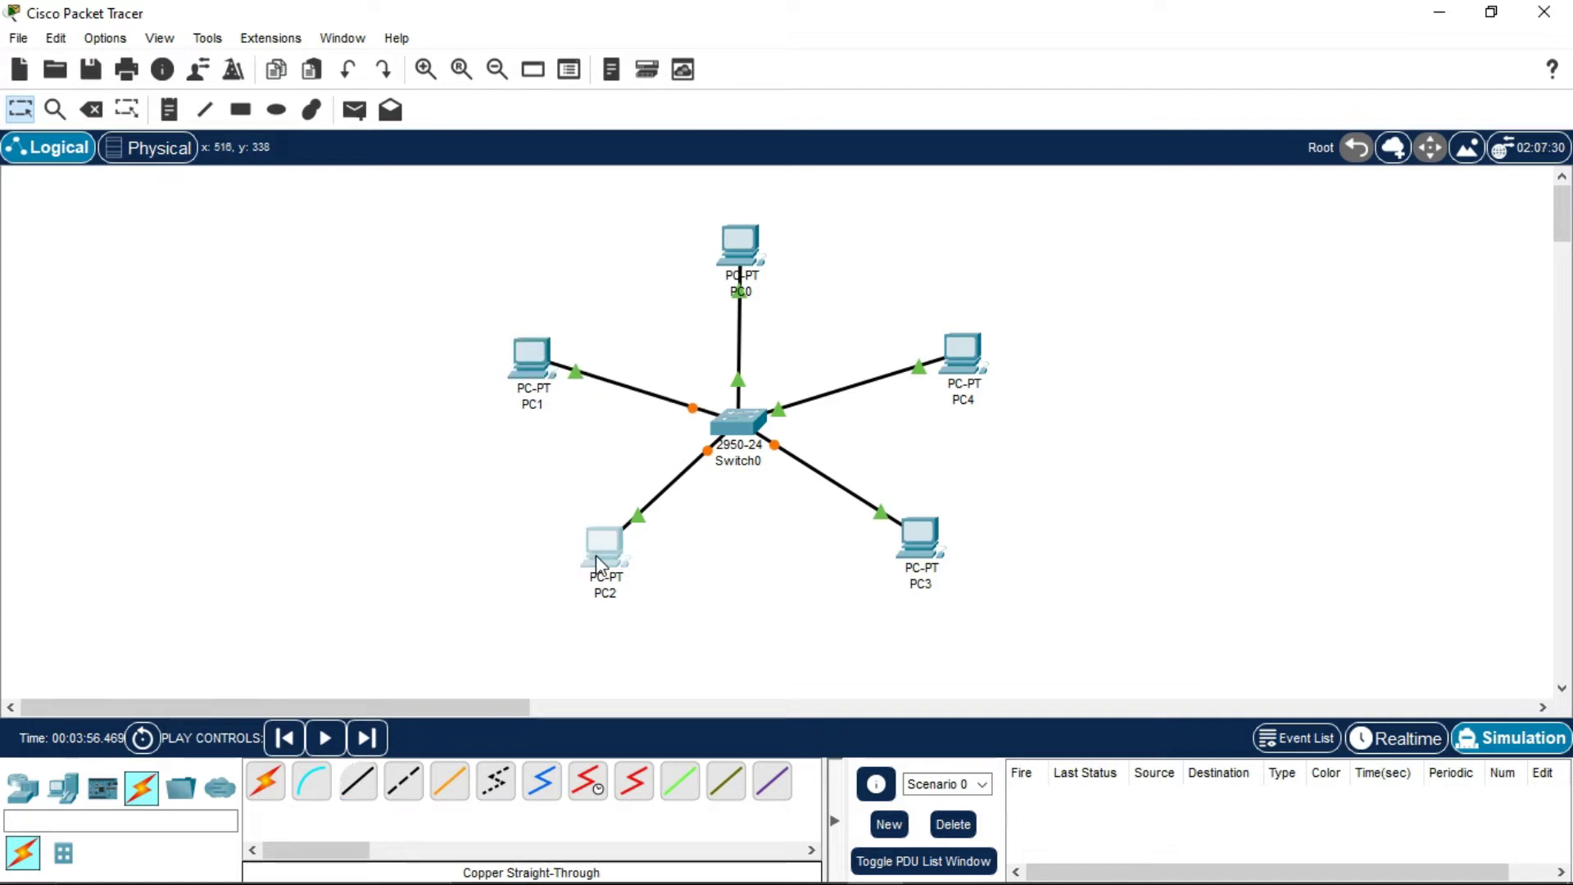
pyautogui.moveTo(597, 554); pyautogui.dragTo(579, 568)
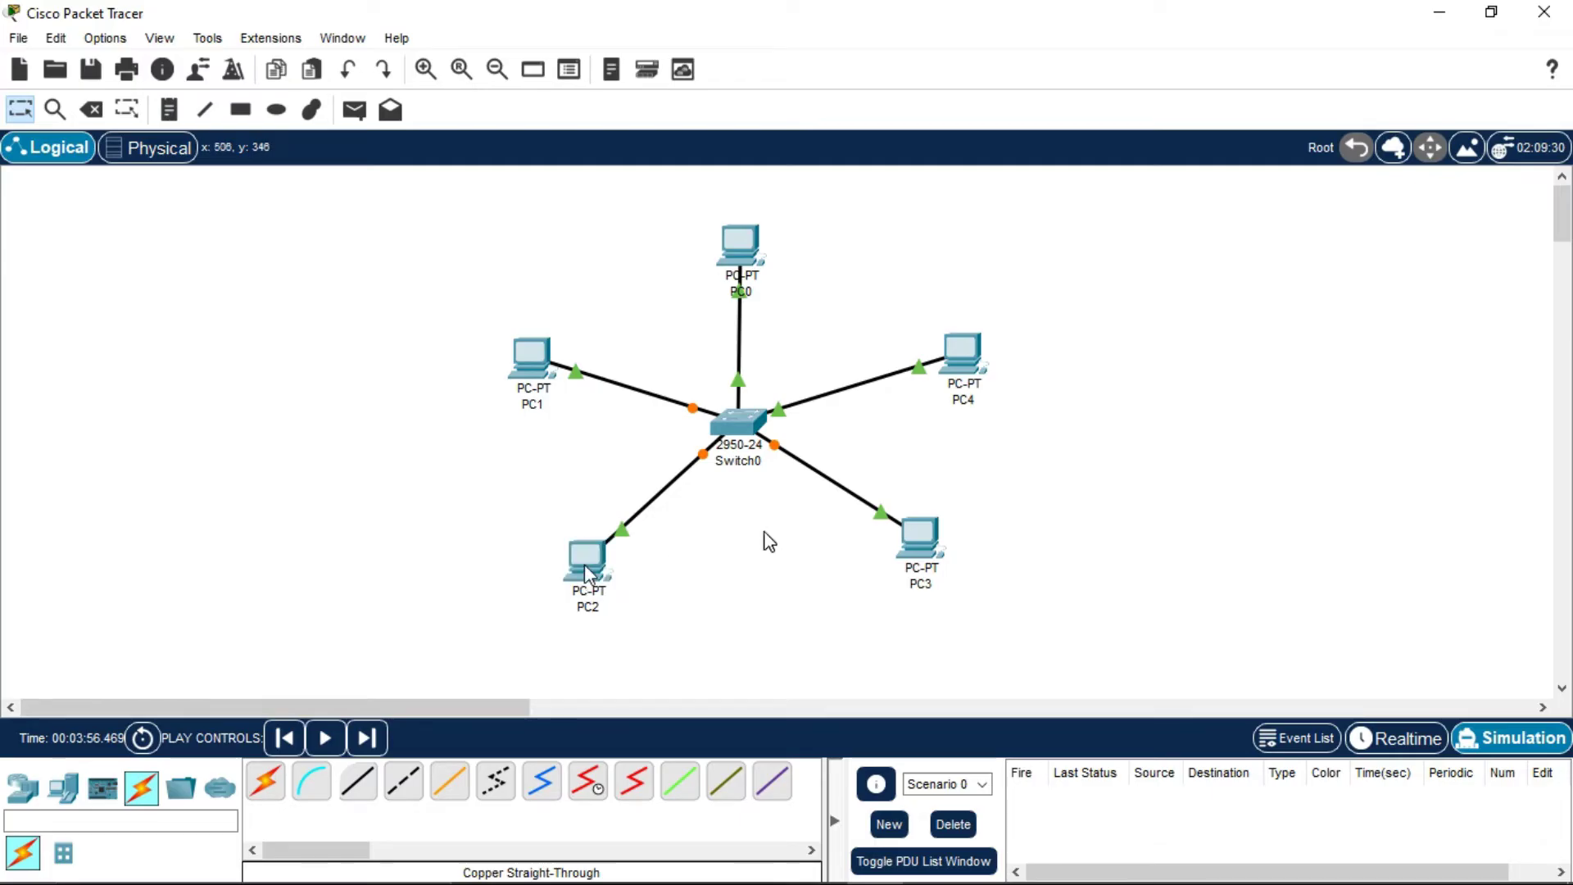
pyautogui.moveTo(581, 565); pyautogui.dragTo(581, 544)
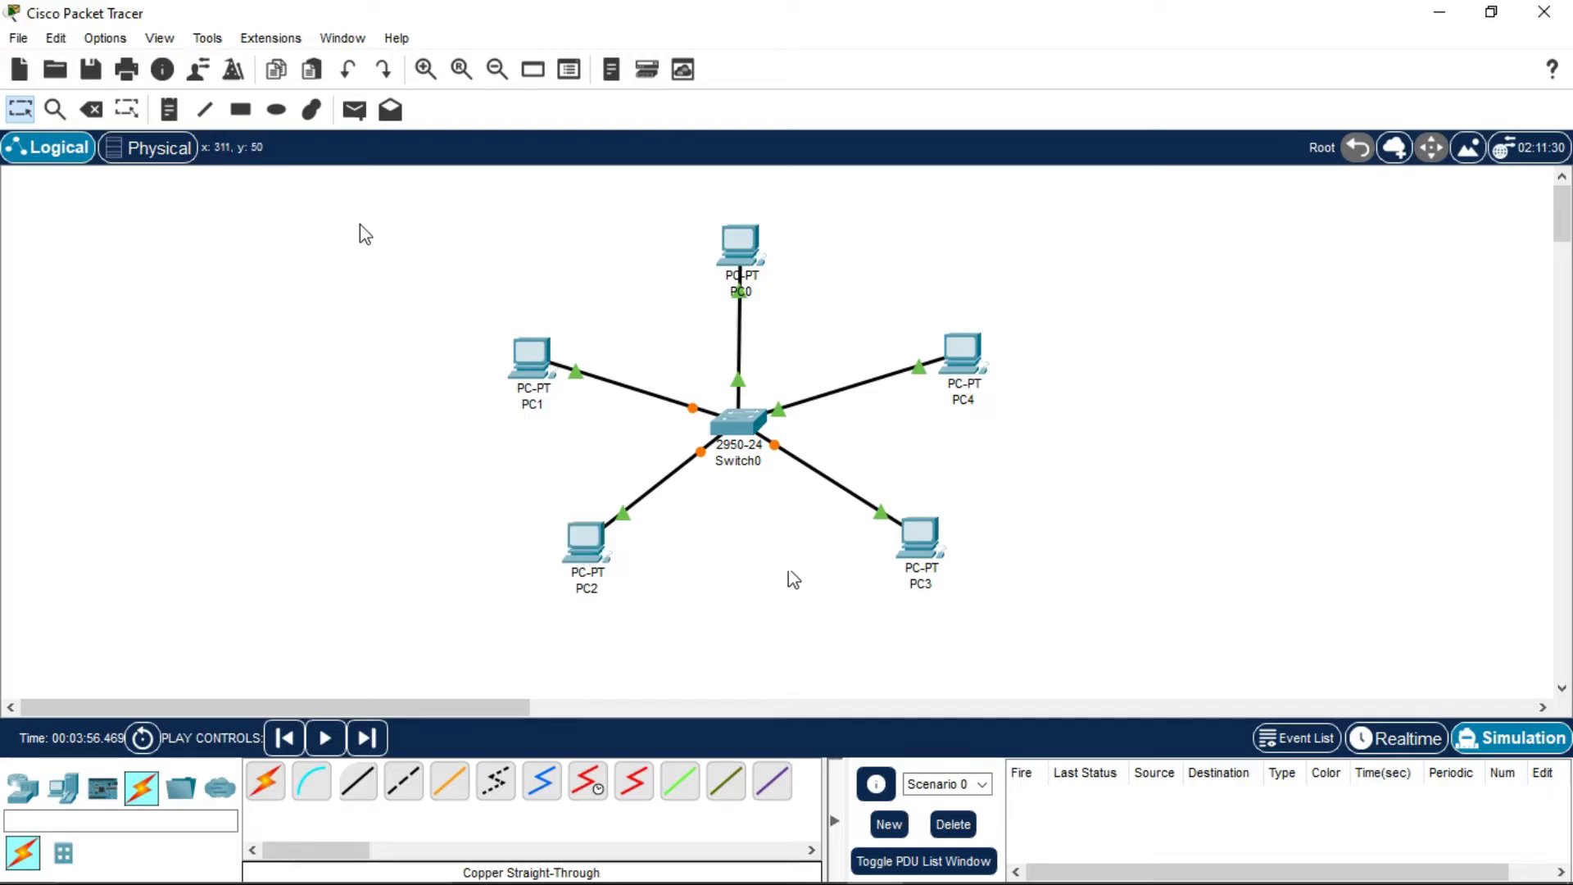
# Add a 'STAR TOPOLOGY' note centred above PC0
pyautogui.click(169, 109)
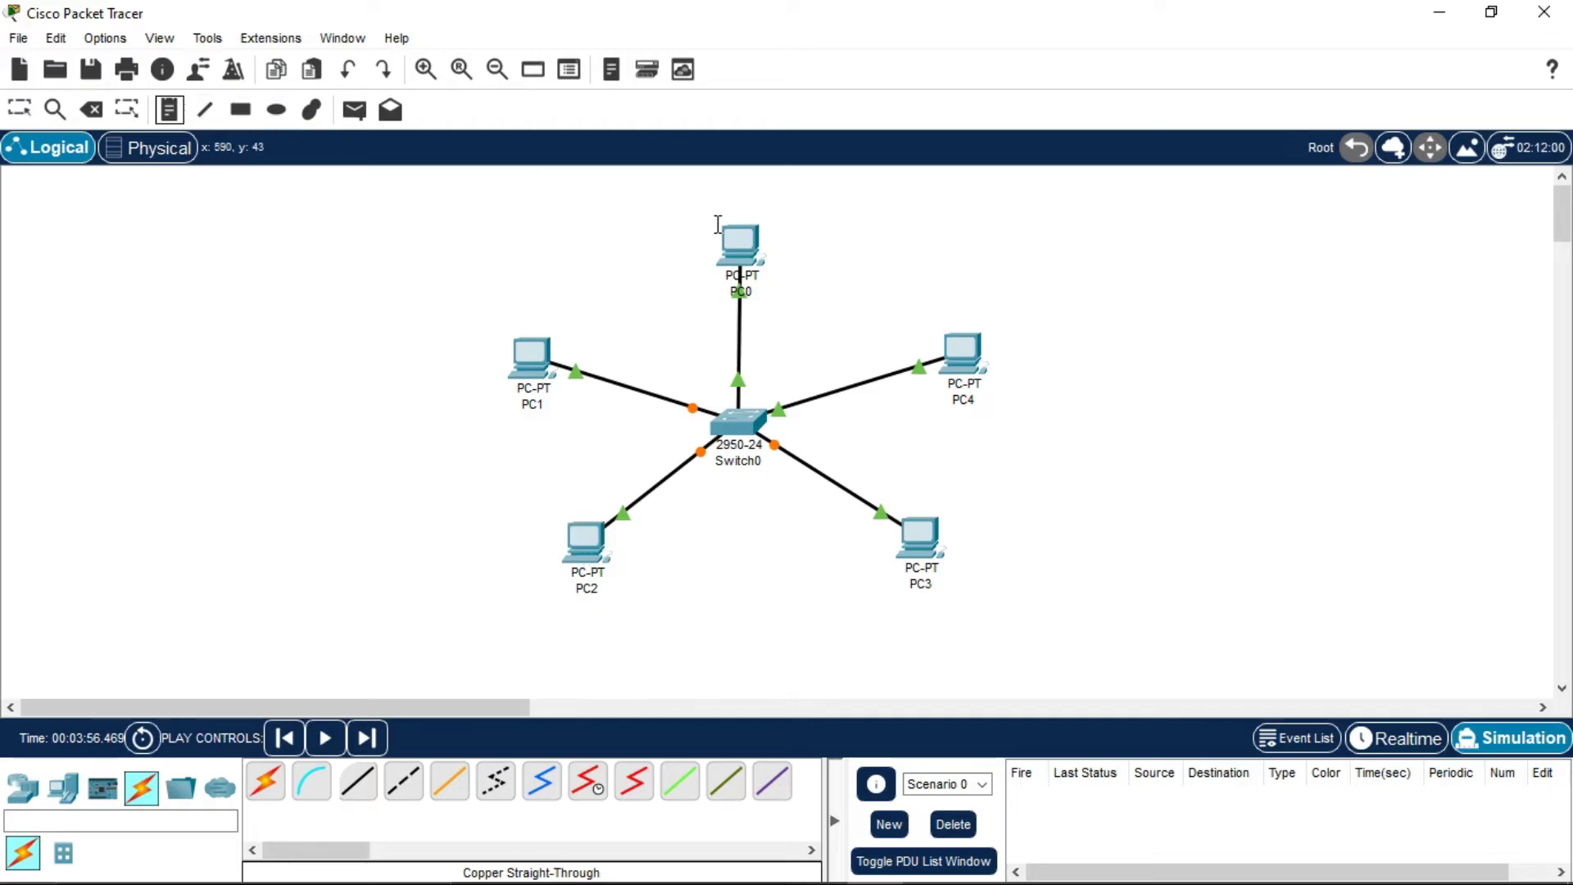
pyautogui.click(648, 191)
pyautogui.write('STAR')
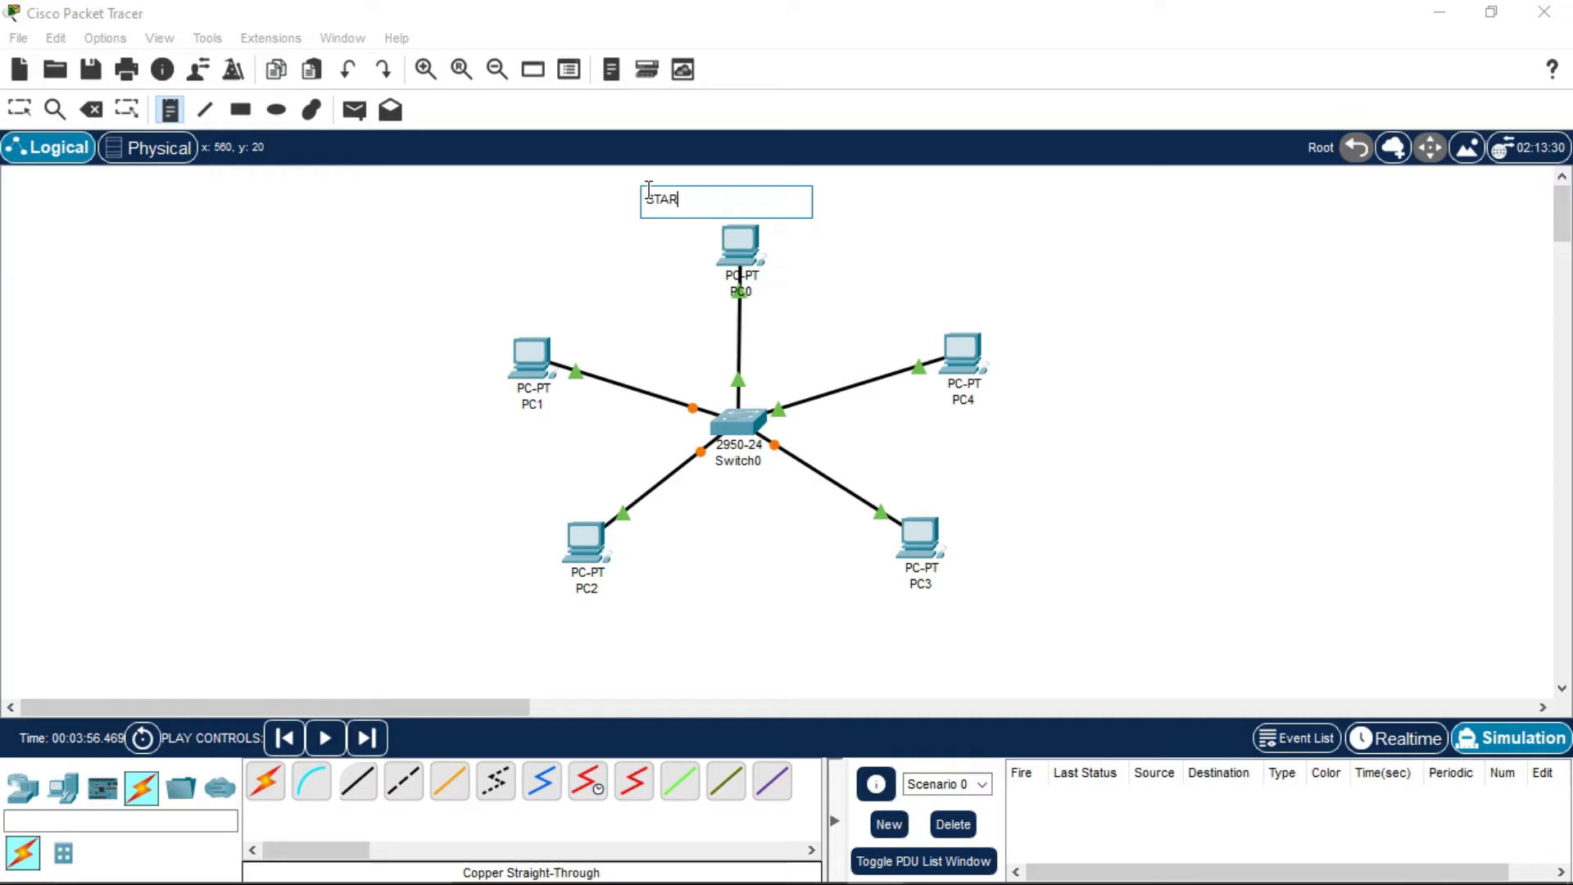
pyautogui.write(' TOPOLOGY')
pyautogui.click(20, 109)
pyautogui.moveTo(688, 211); pyautogui.dragTo(721, 198)
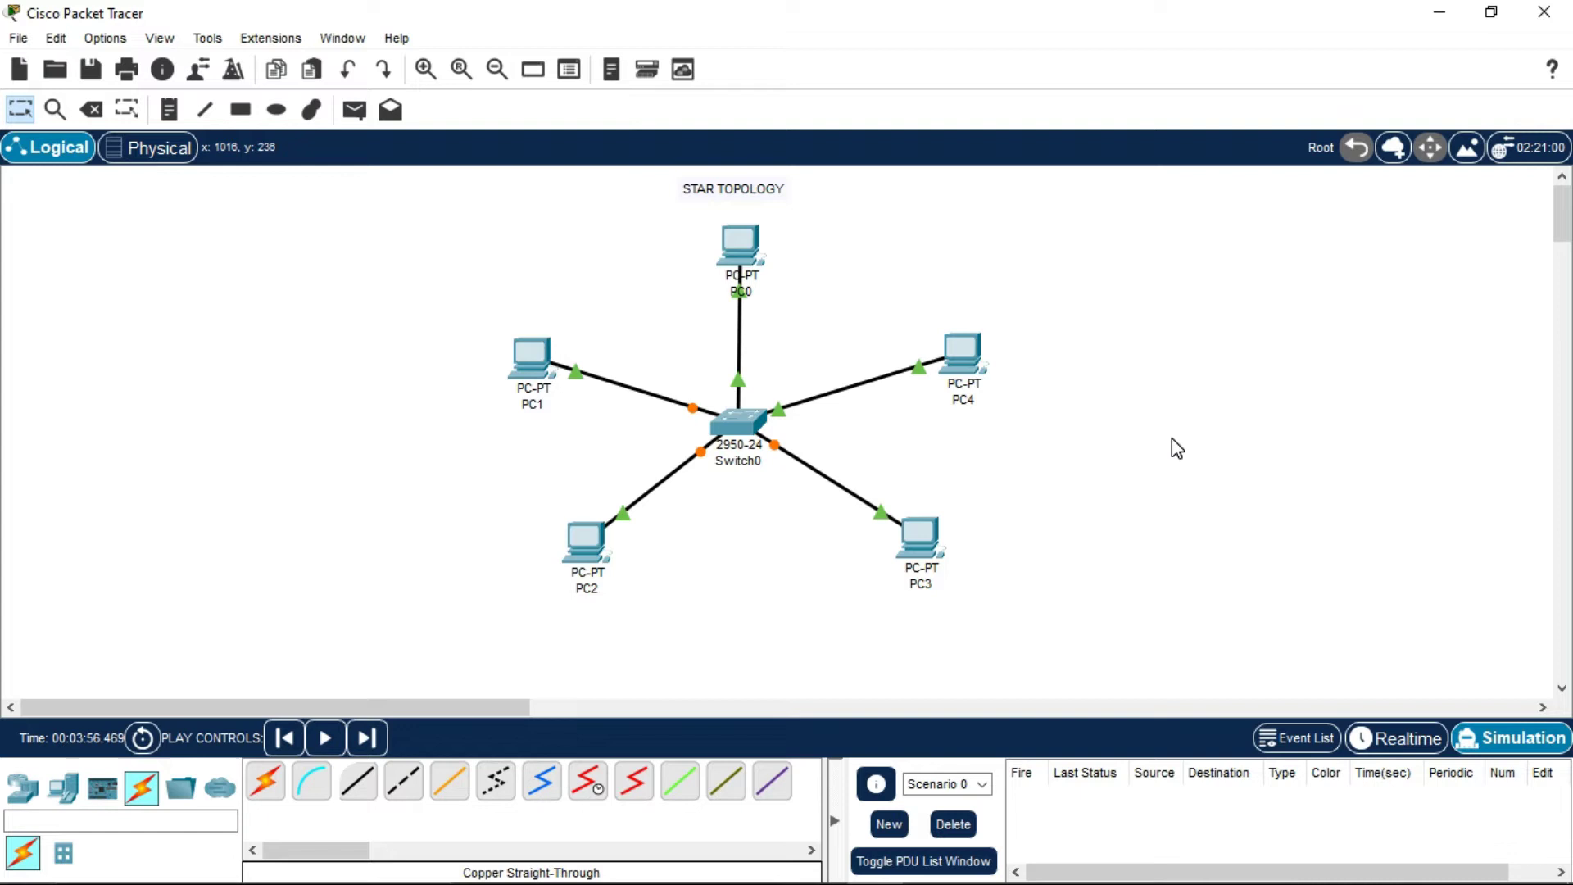
# Clear all event types in the simulation event list, then tick only ICMP under IPv4
pyautogui.click(1493, 742)
pyautogui.click(1457, 701)
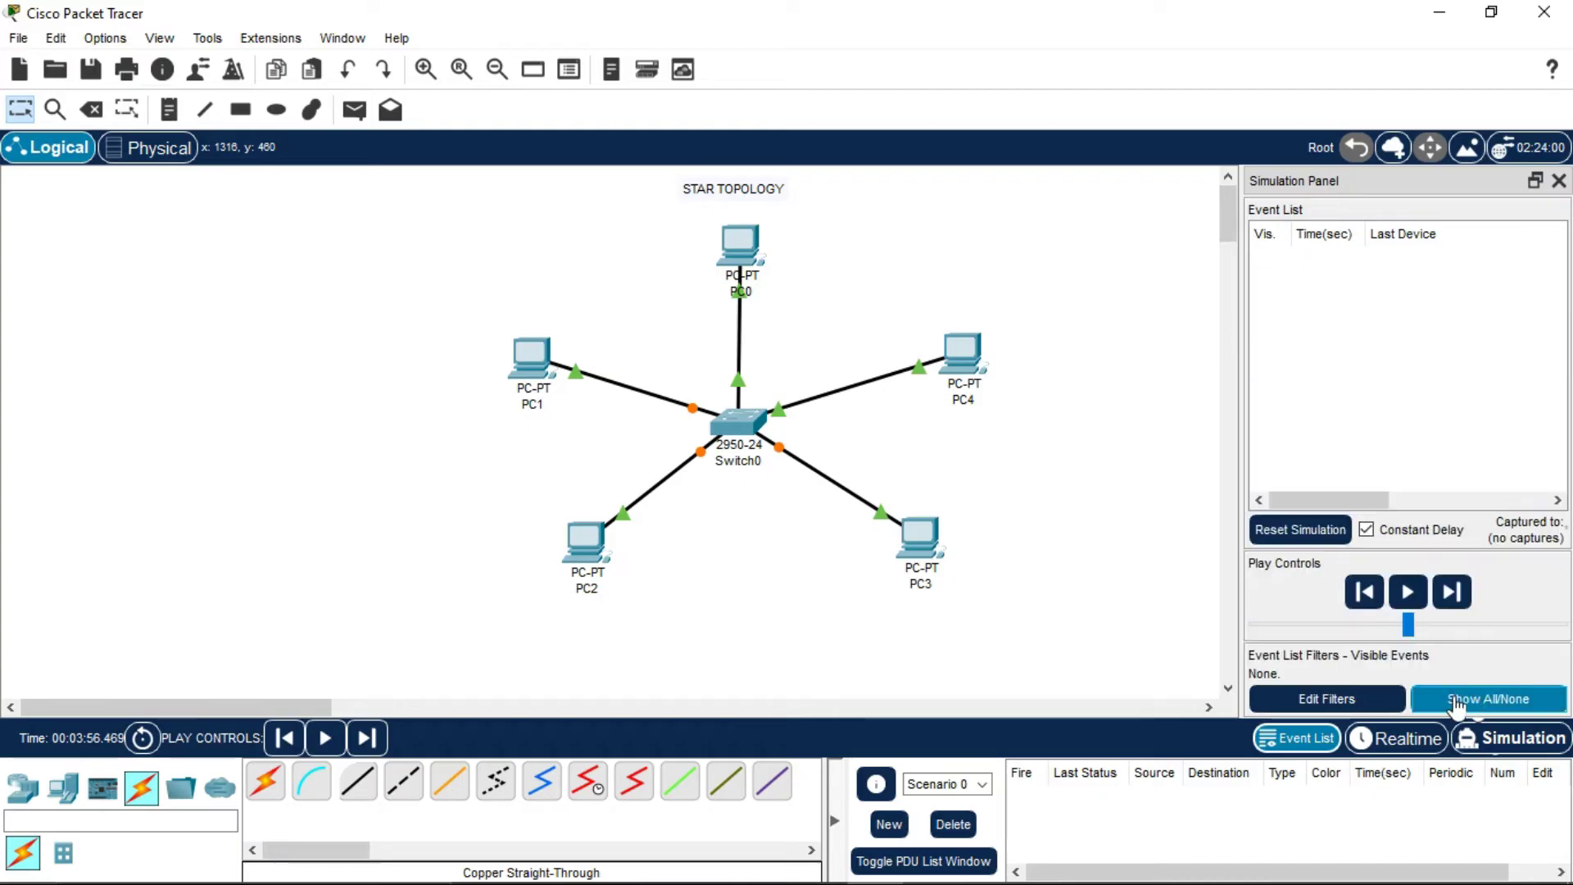
pyautogui.click(1350, 701)
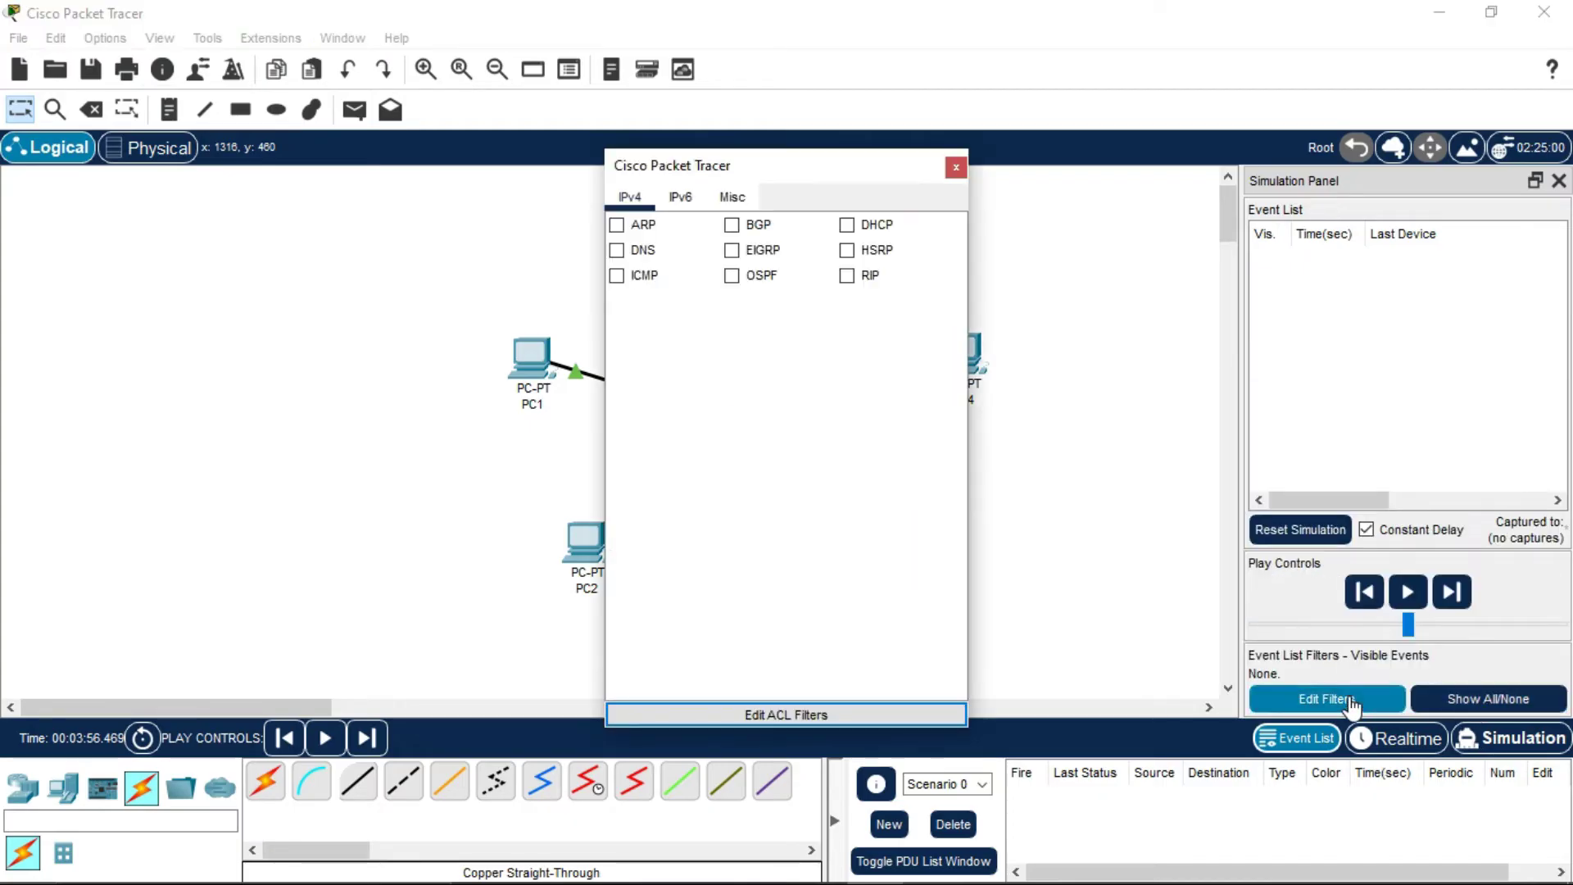
pyautogui.click(617, 276)
pyautogui.moveTo(802, 169); pyautogui.dragTo(314, 199)
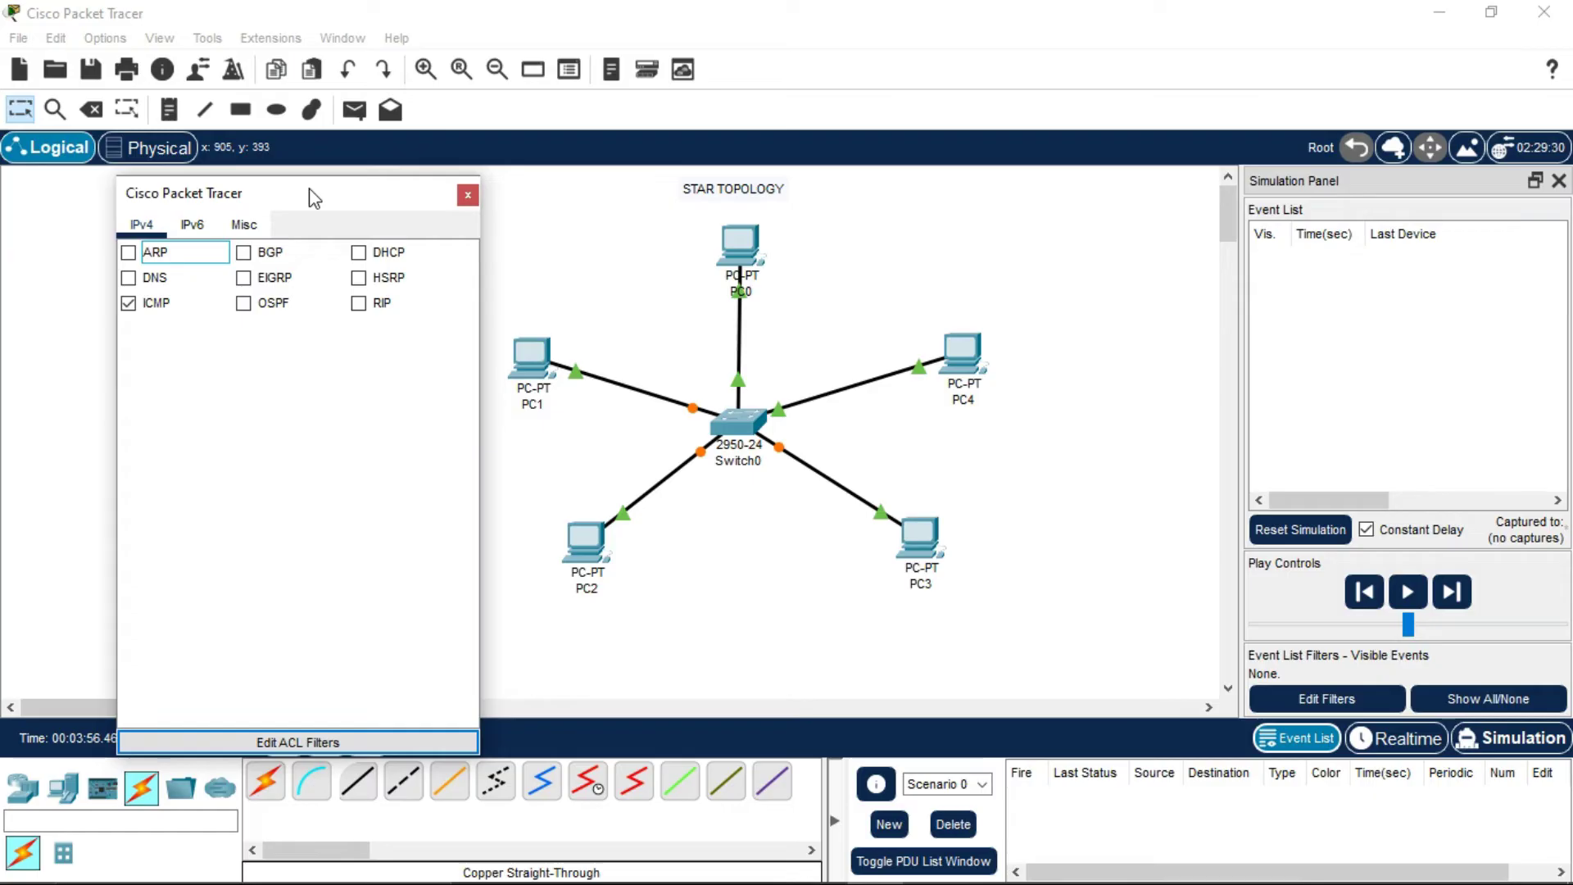
pyautogui.click(469, 195)
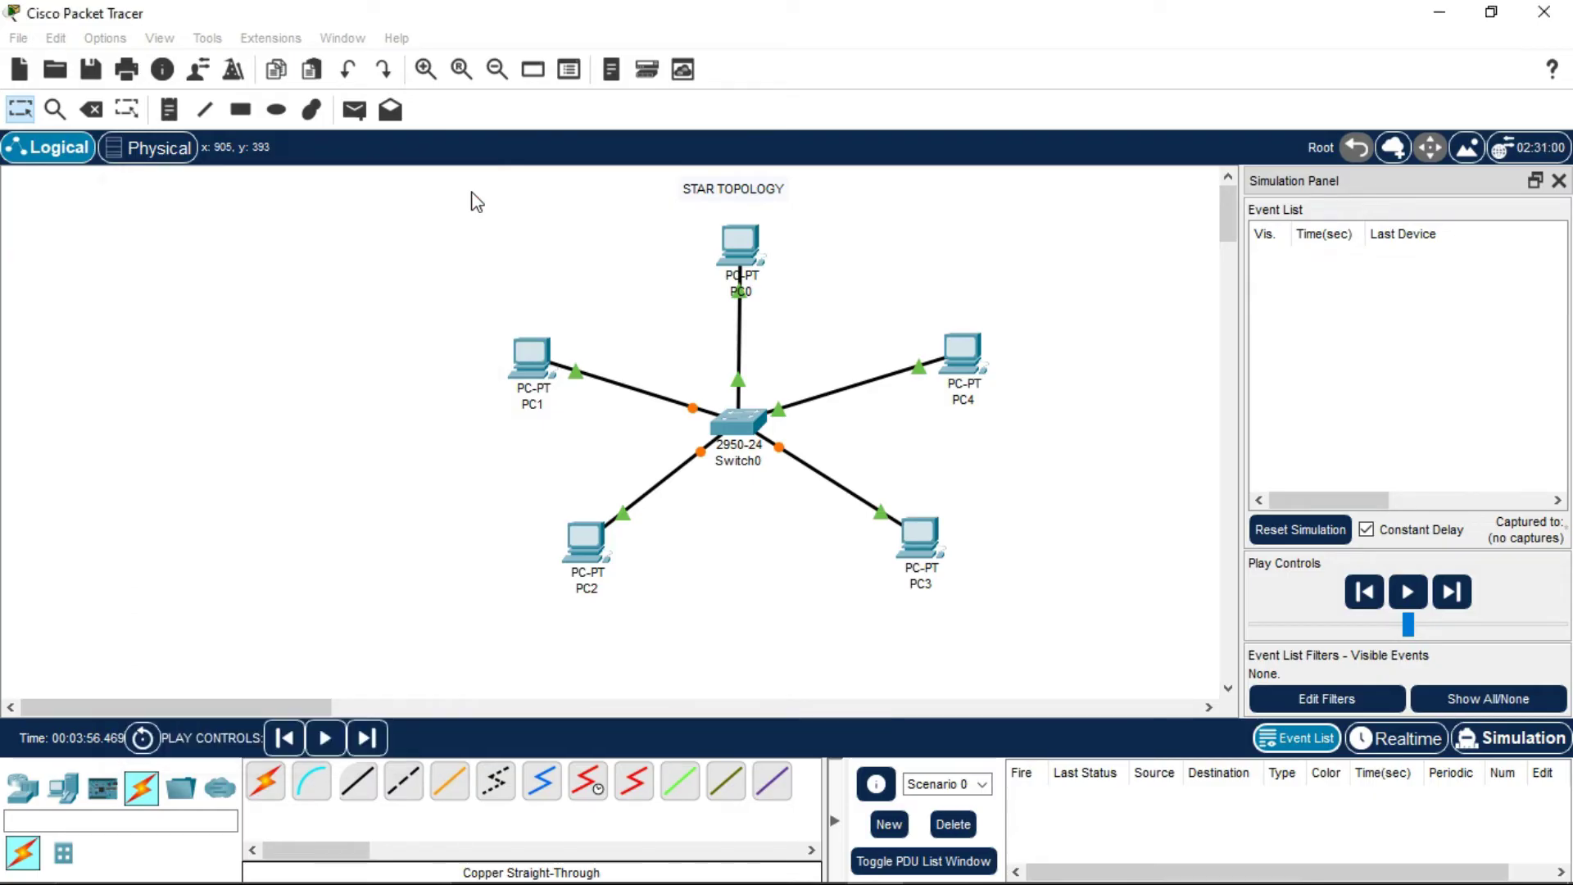
# Add a simple ICMP PDU with PC1 as source and PC4 as destination
pyautogui.click(1558, 181)
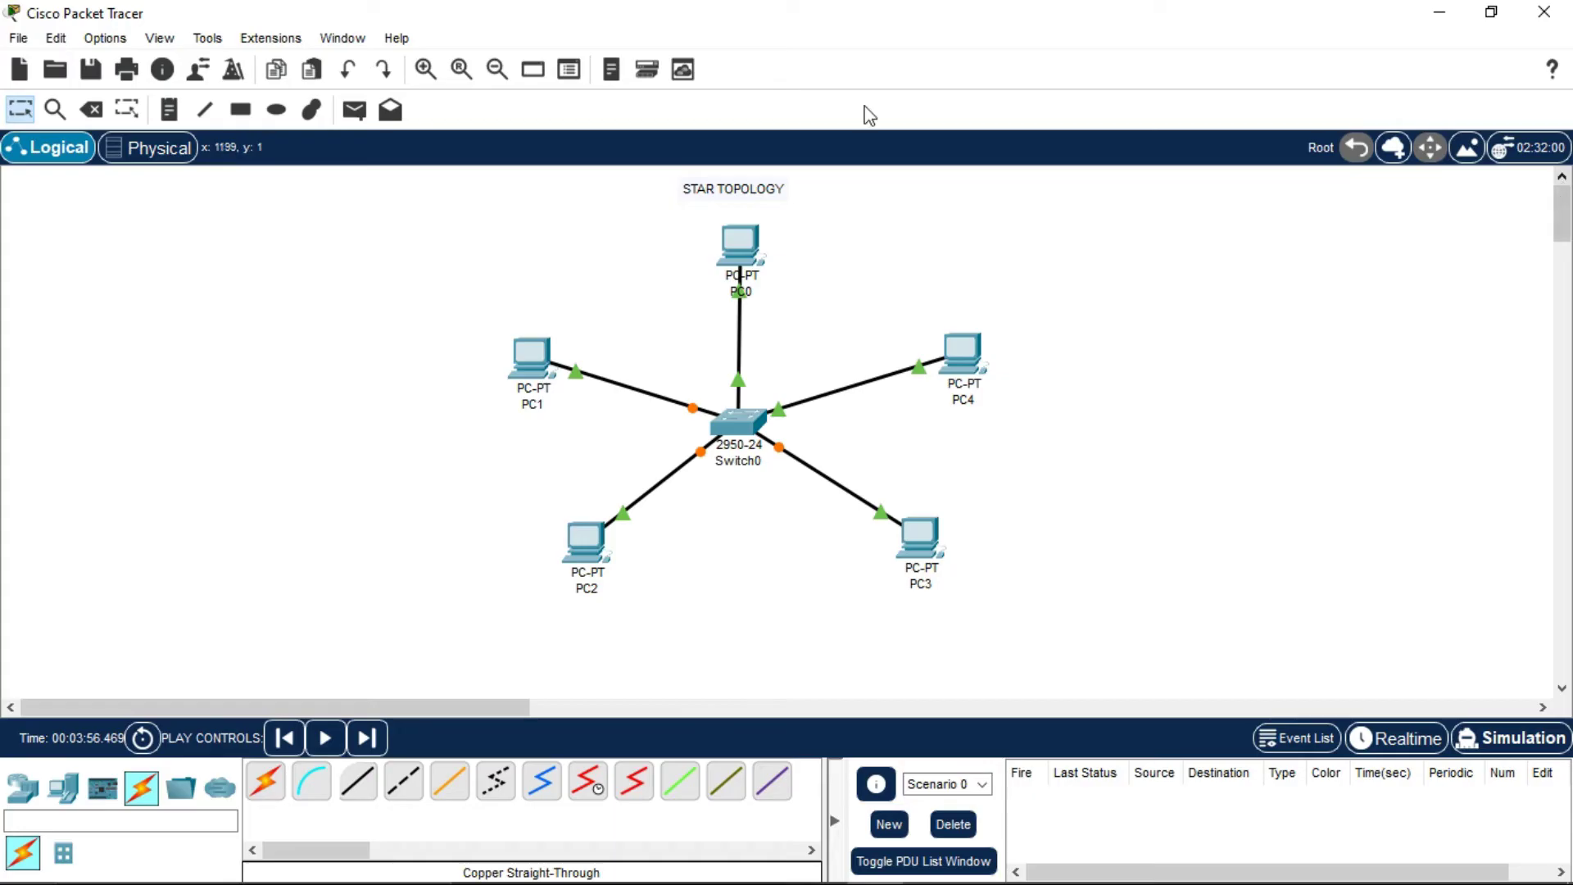
pyautogui.click(354, 112)
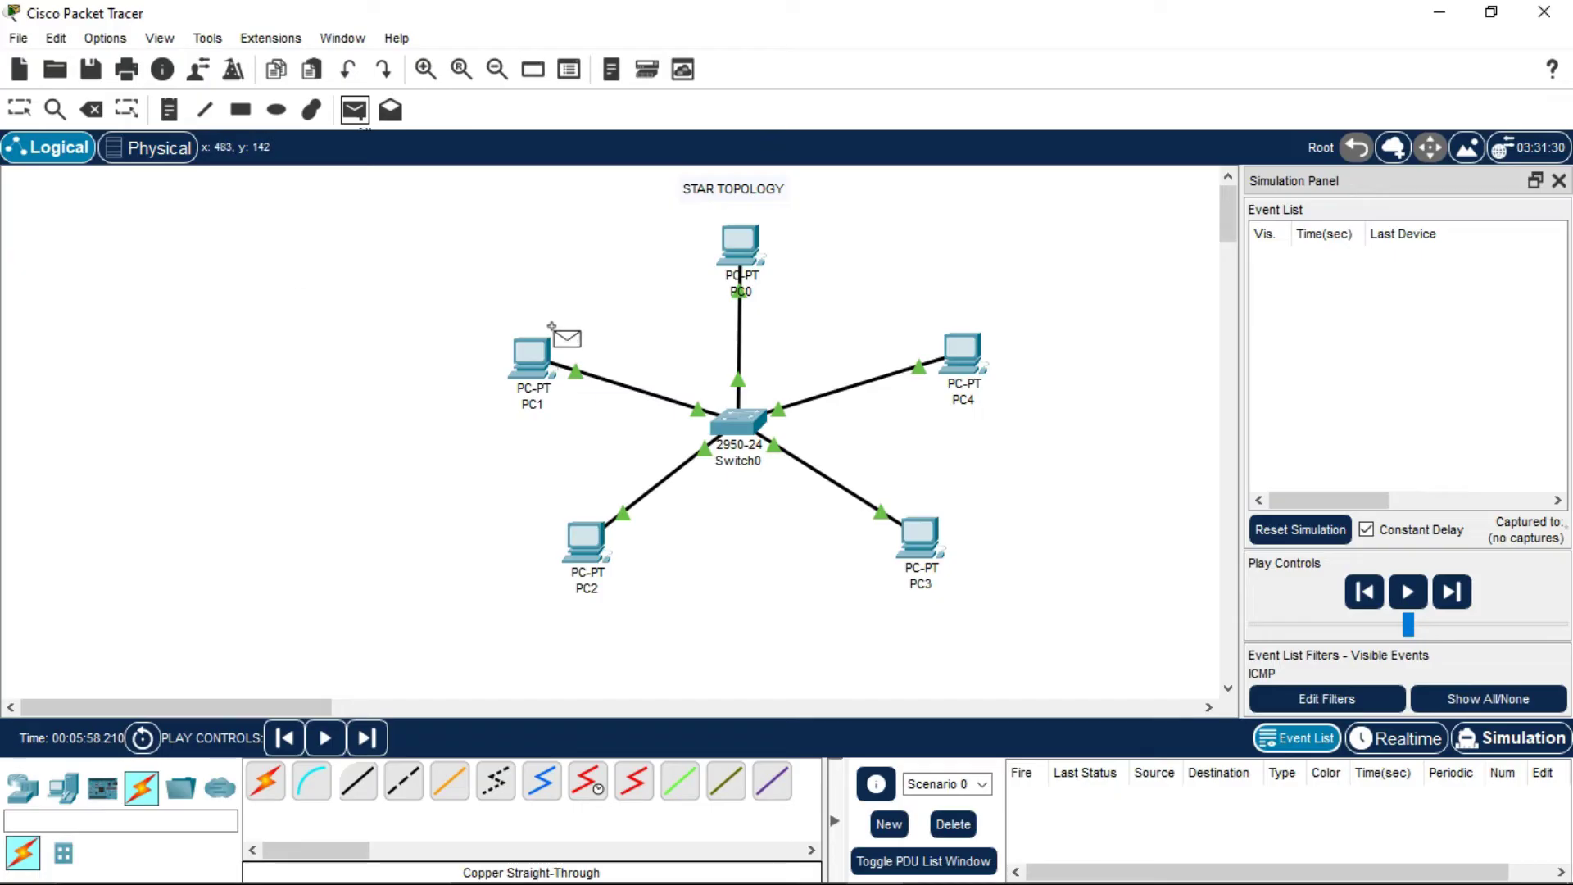
pyautogui.click(519, 337)
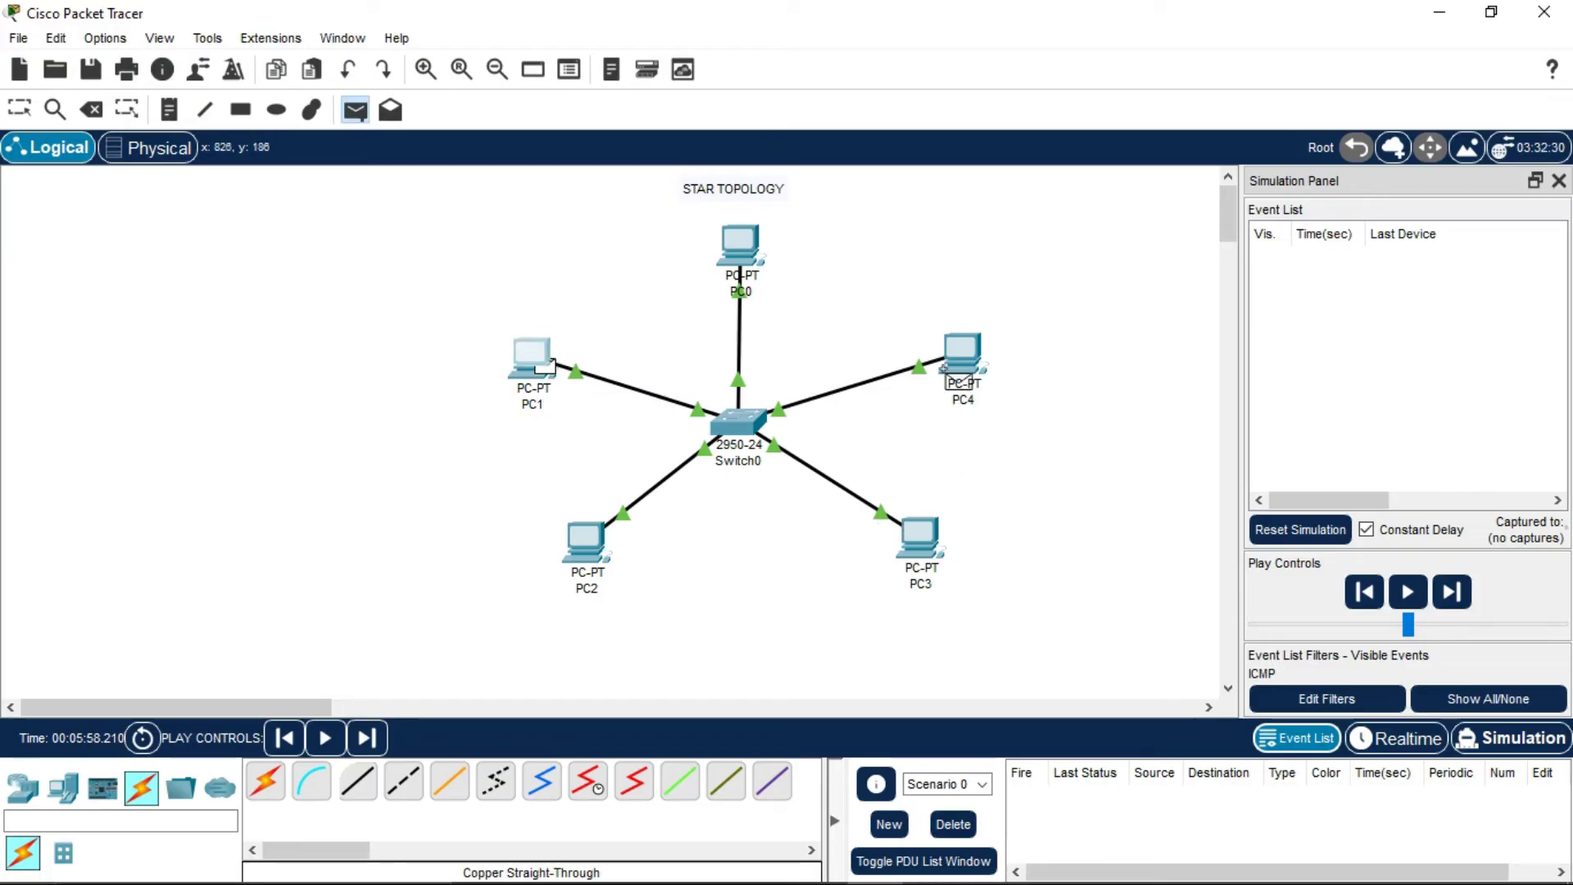
pyautogui.click(963, 352)
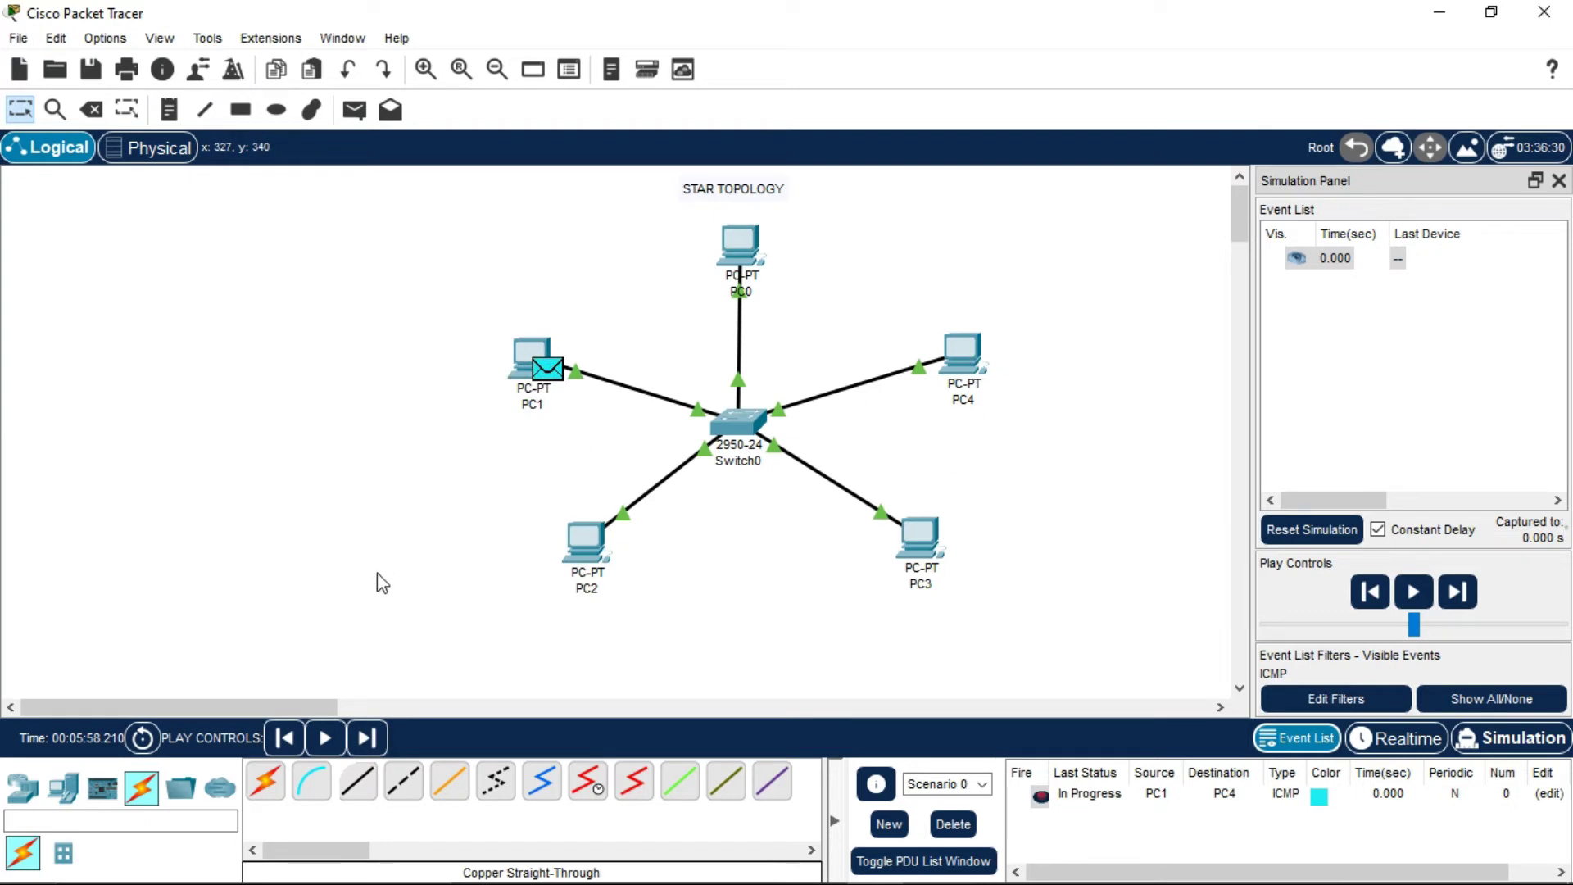
# Play, step forward, then pause the simulation once the ping reports Successful
pyautogui.click(327, 740)
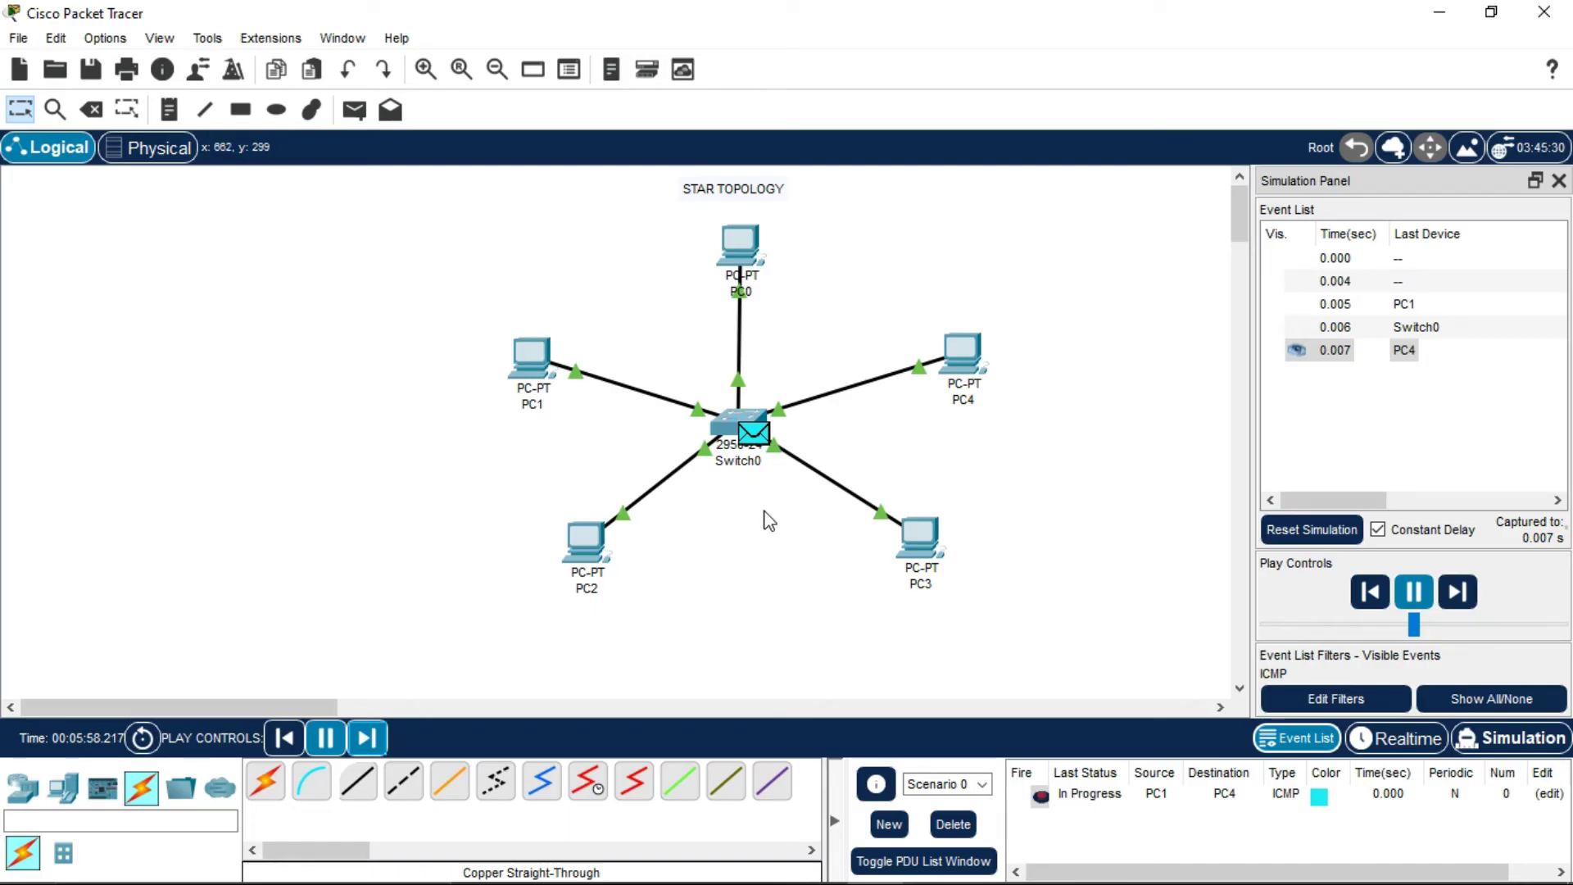
pyautogui.click(366, 738)
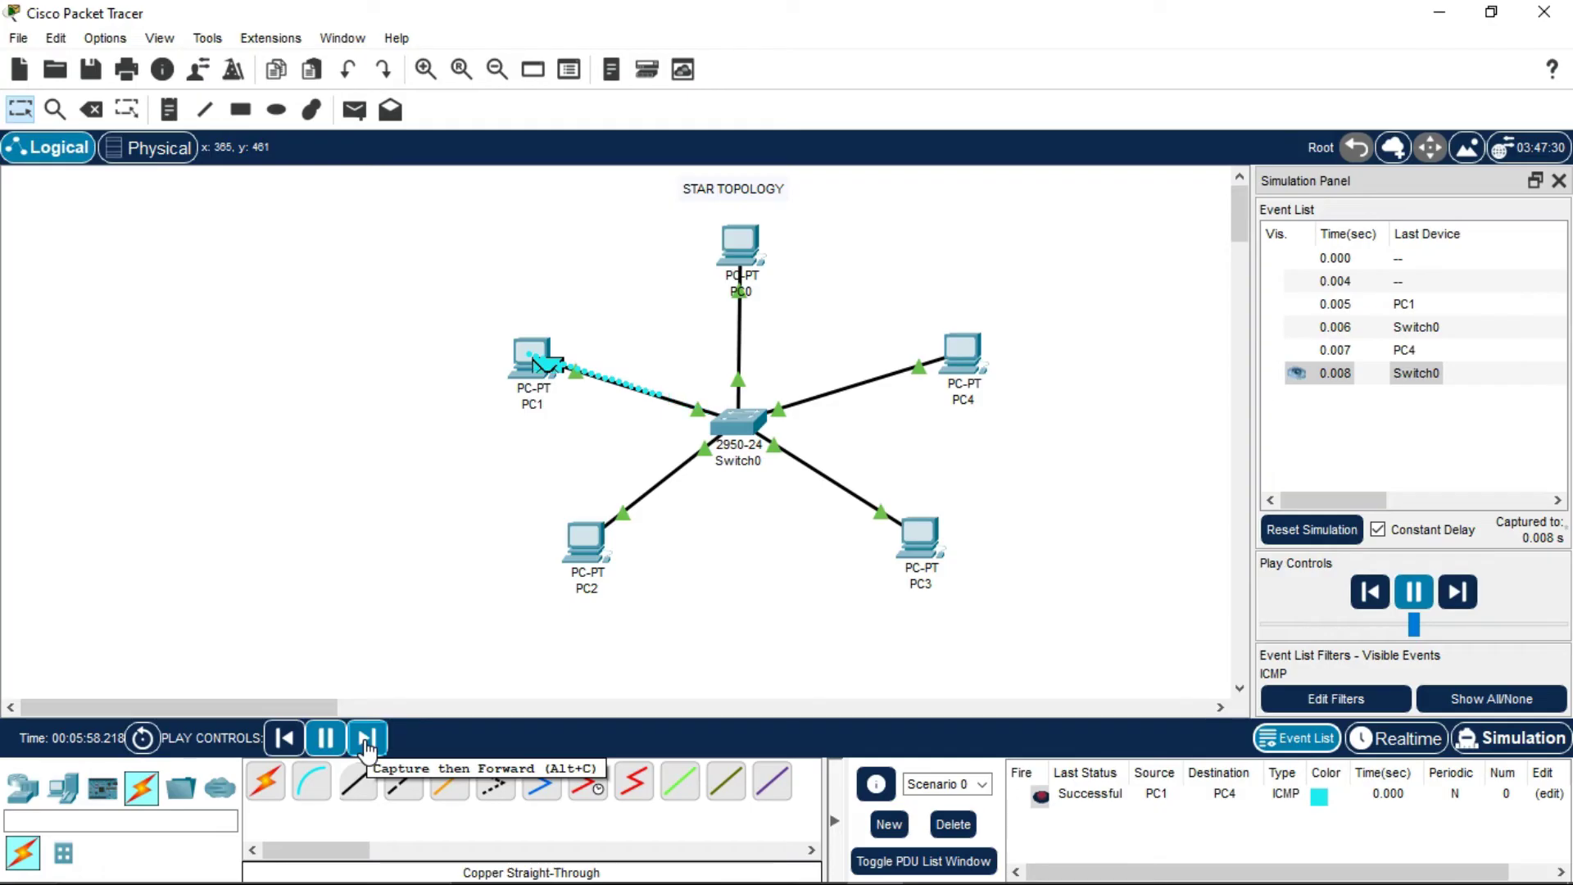
pyautogui.click(326, 738)
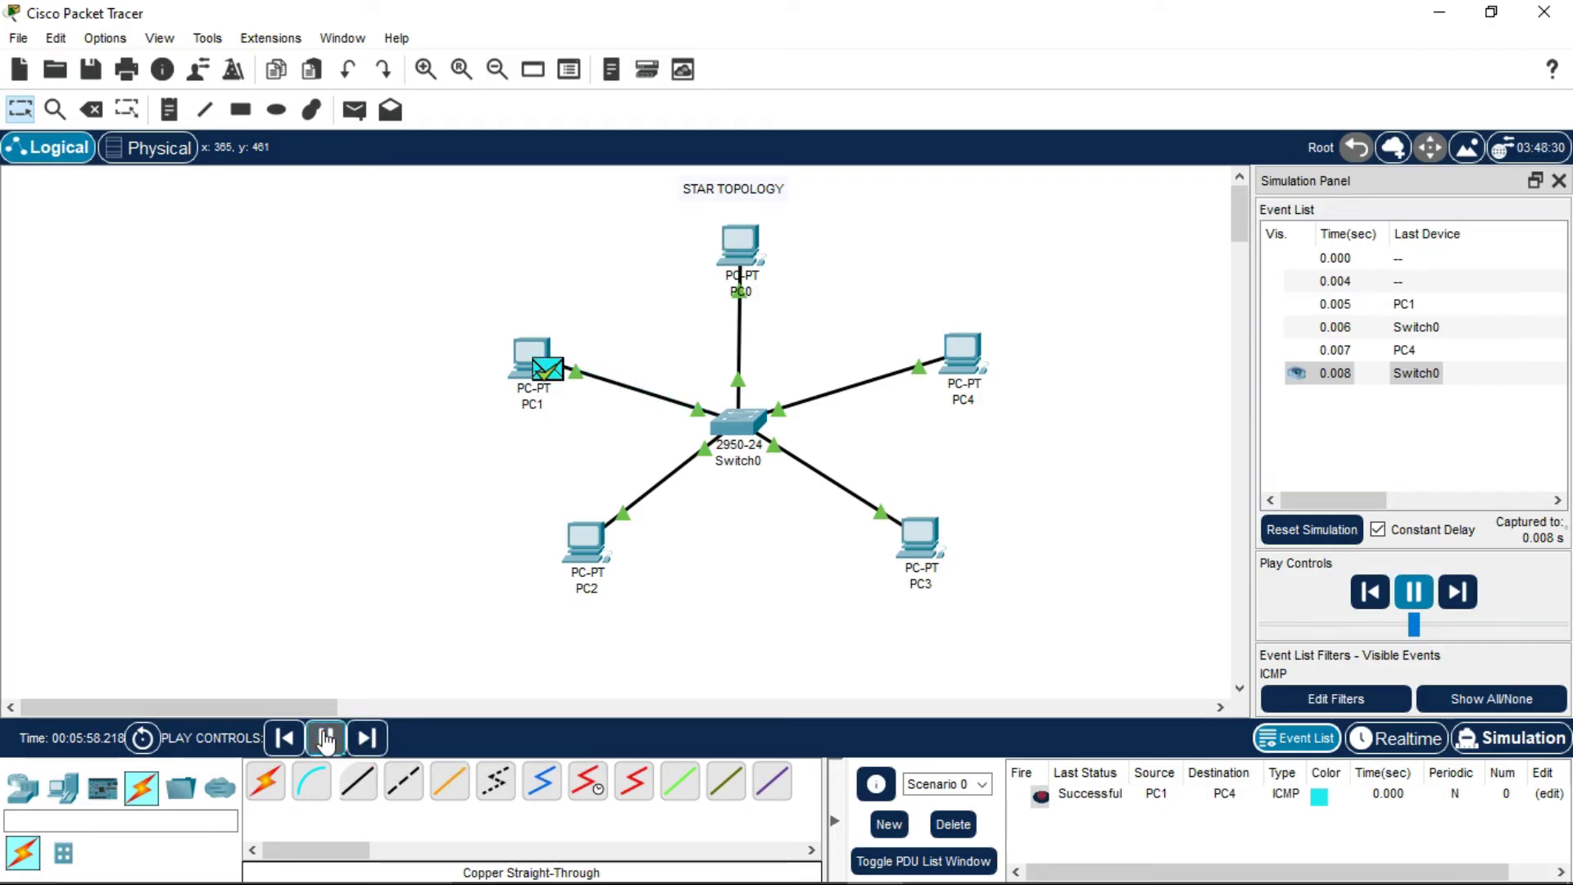